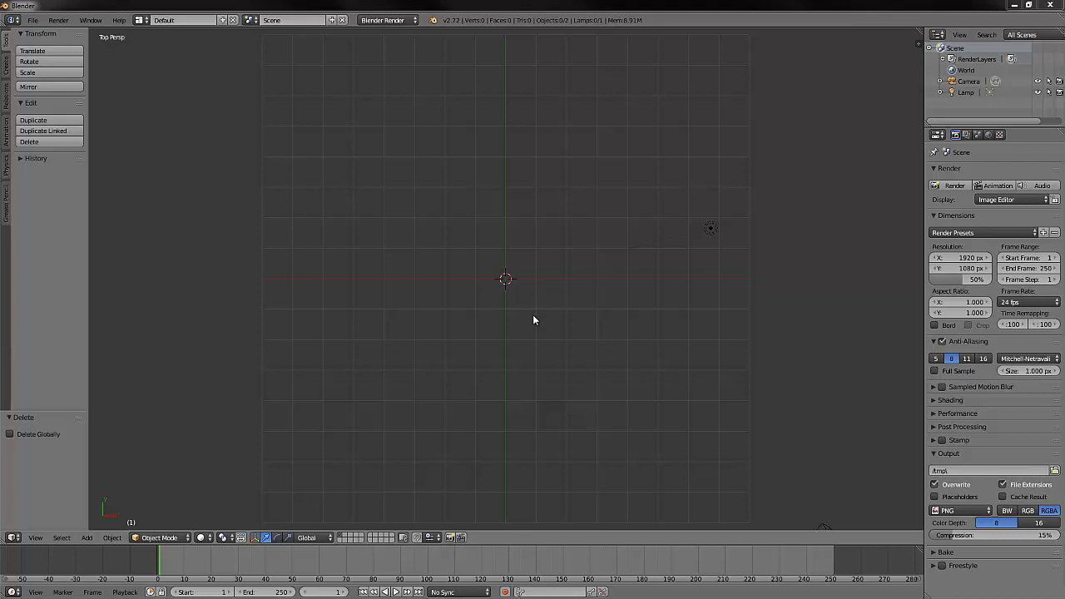
- Add a Bezier curve at the scene origin and scale it up to about 3.345 times its size
middle_click(482, 305)
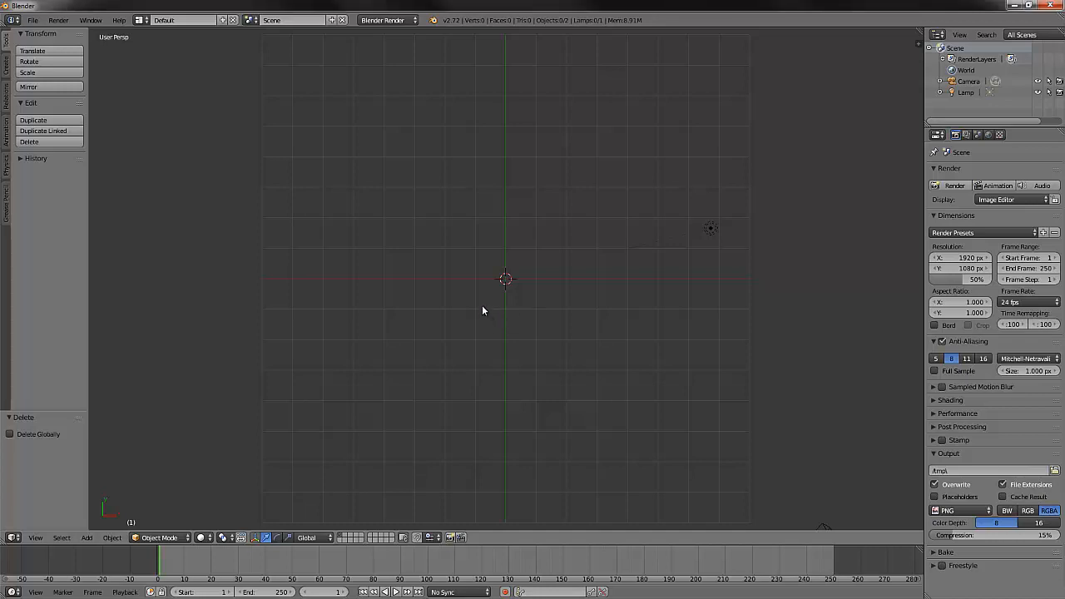
key("shift+a")
mouse_move(488, 306)
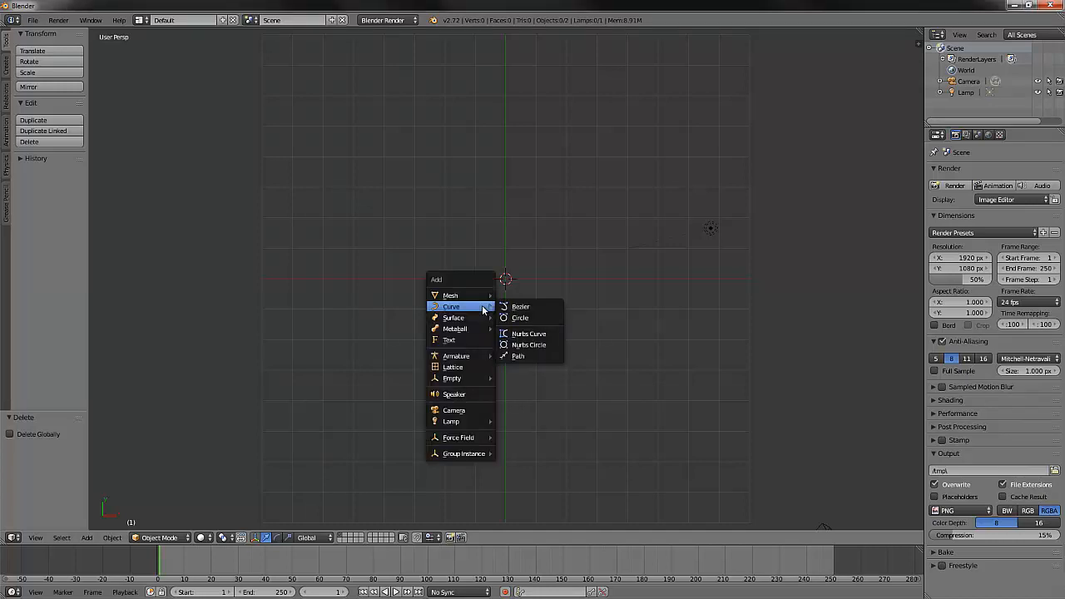
left_click(526, 307)
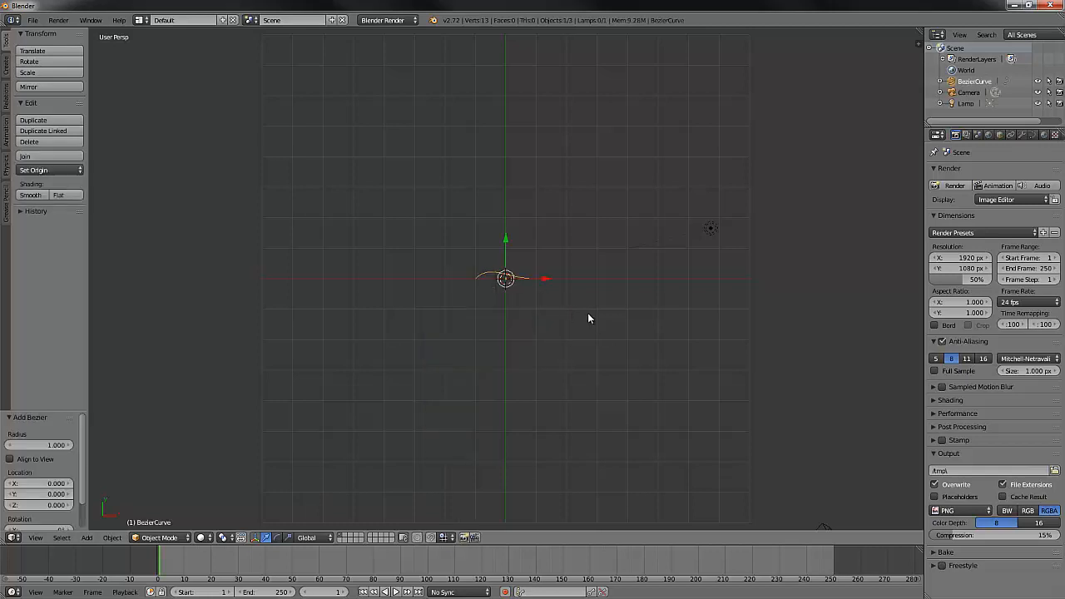
key("s")
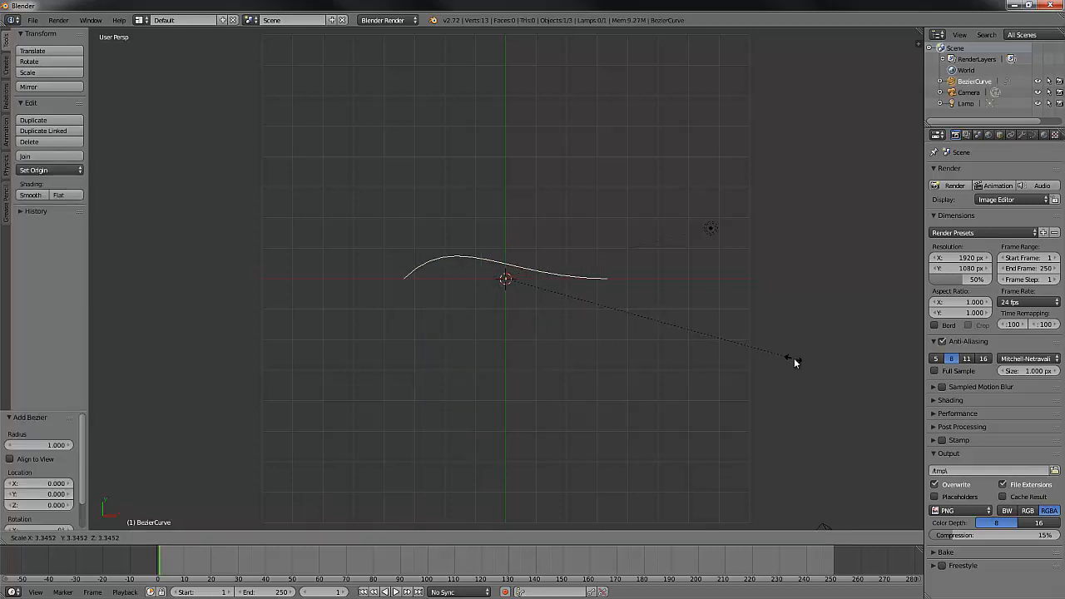
left_click(794, 363)
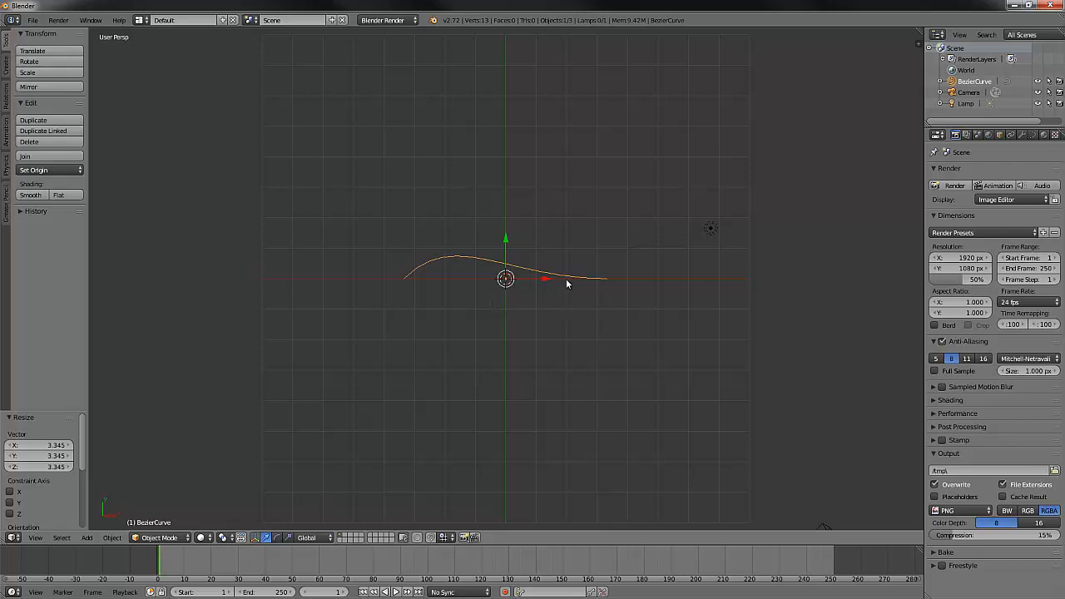
- Rename the Bezier curve object as BevelPath
double_click(975, 81)
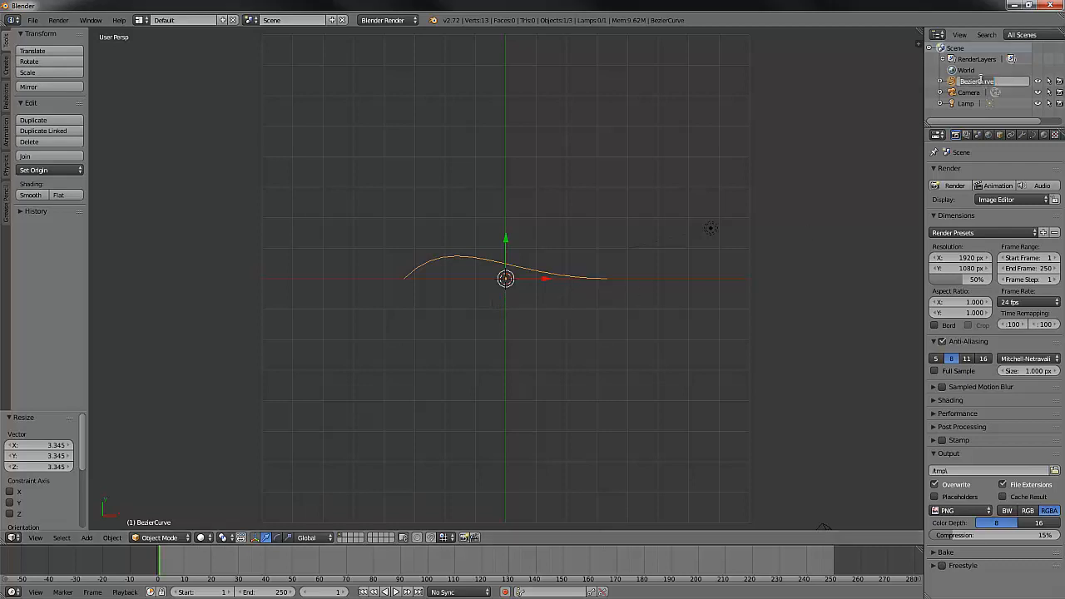
type("BevelPath")
key("Return")
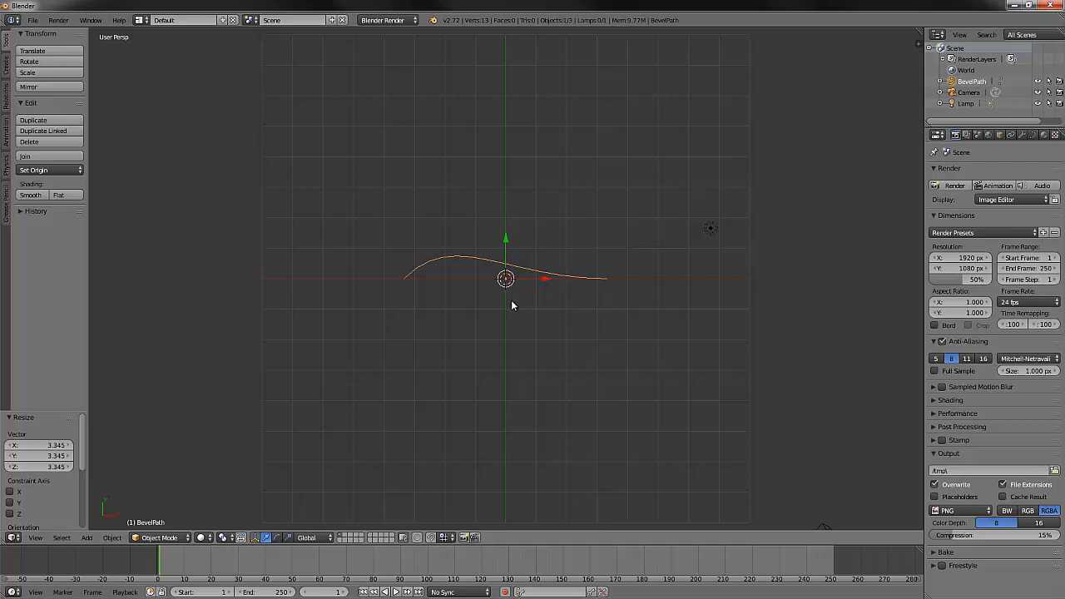
- Add a Bezier circle below the path at about X -0.055, Y -2.029 and scale it down to about 0.286
key("a")
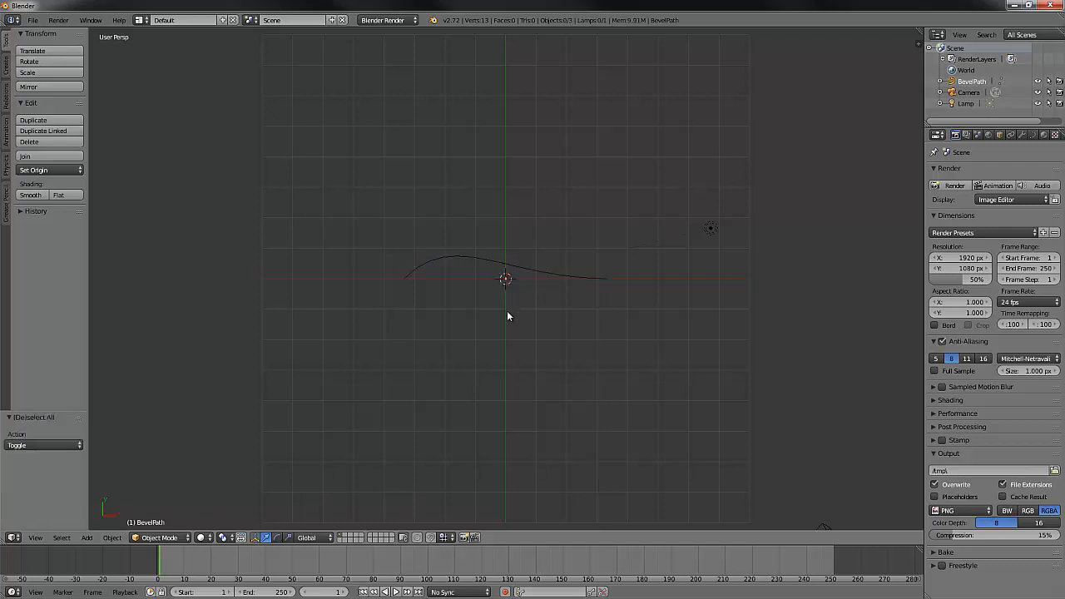
left_click(504, 341)
key("shift+a")
mouse_move(517, 337)
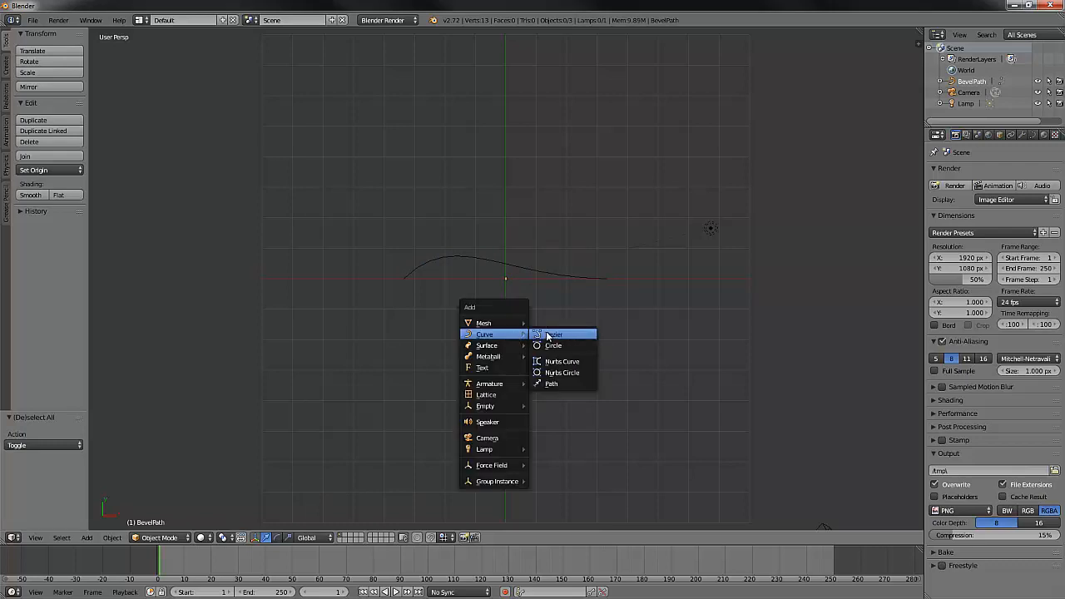
left_click(549, 346)
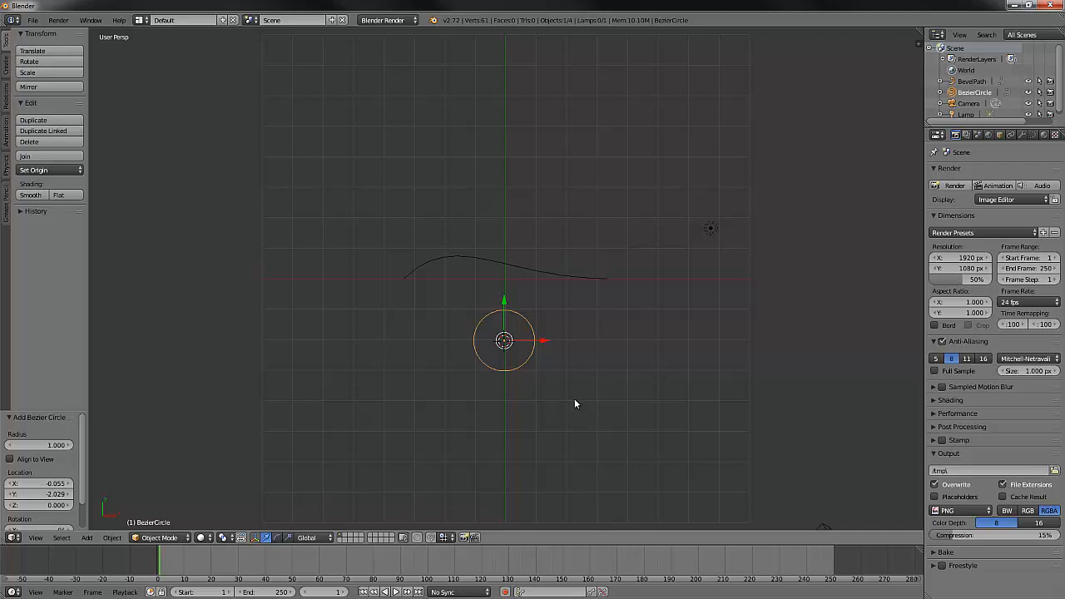
key("s")
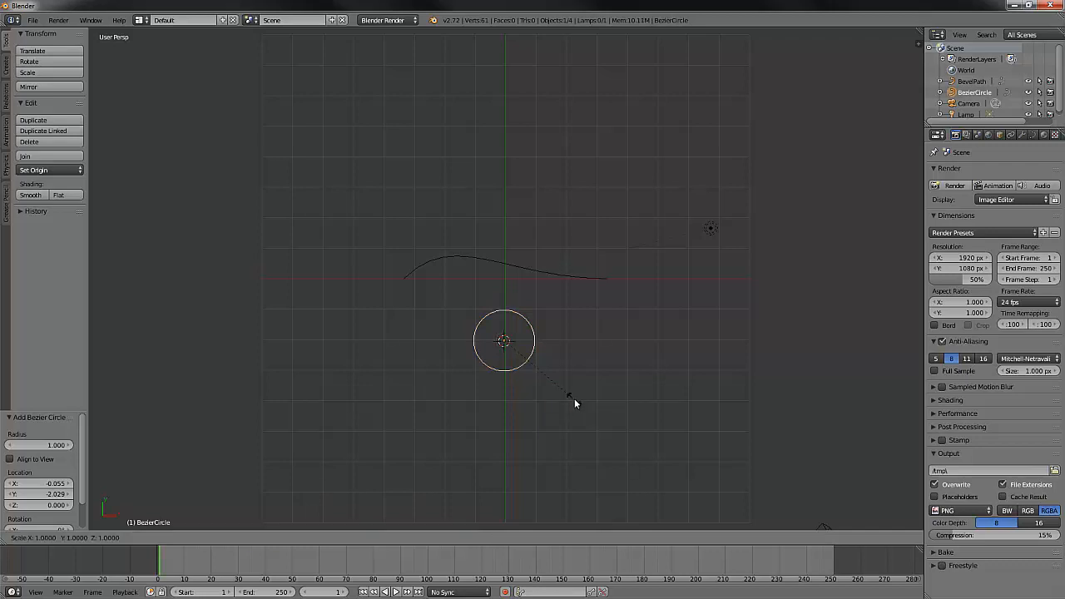
left_click(524, 355)
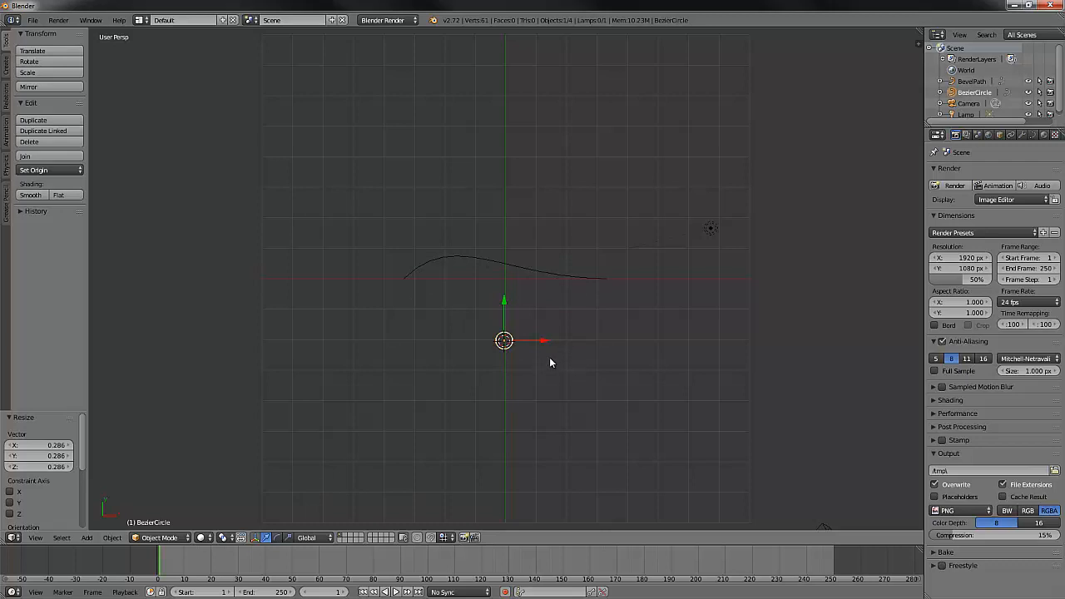
- Rename the Bezier circle object as BevelShape
scroll(549, 357, "up", 2)
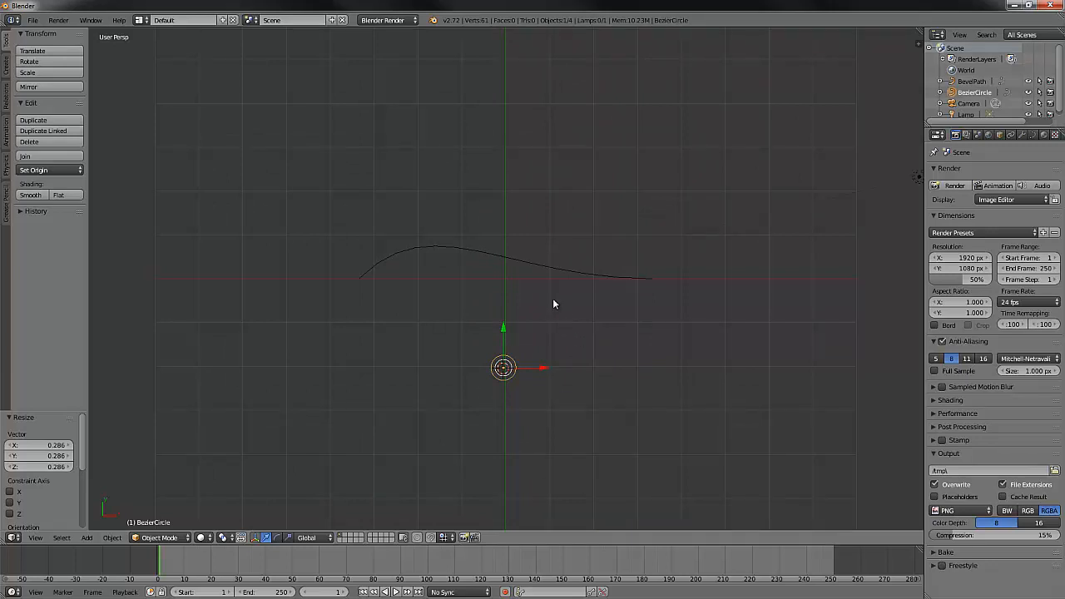
double_click(975, 93)
type("Bev")
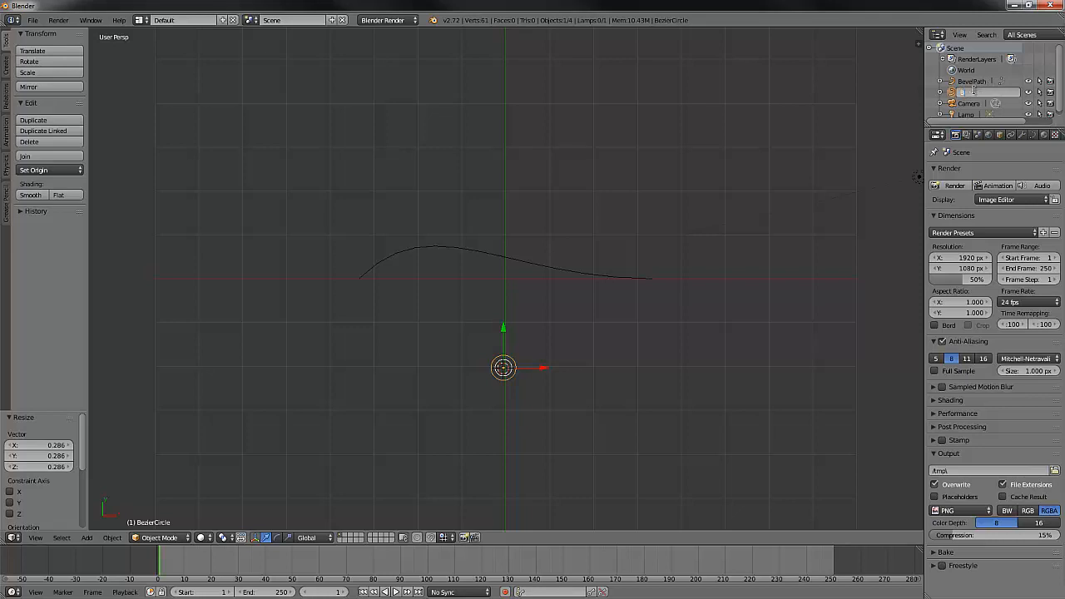
type("elShape")
key("Return")
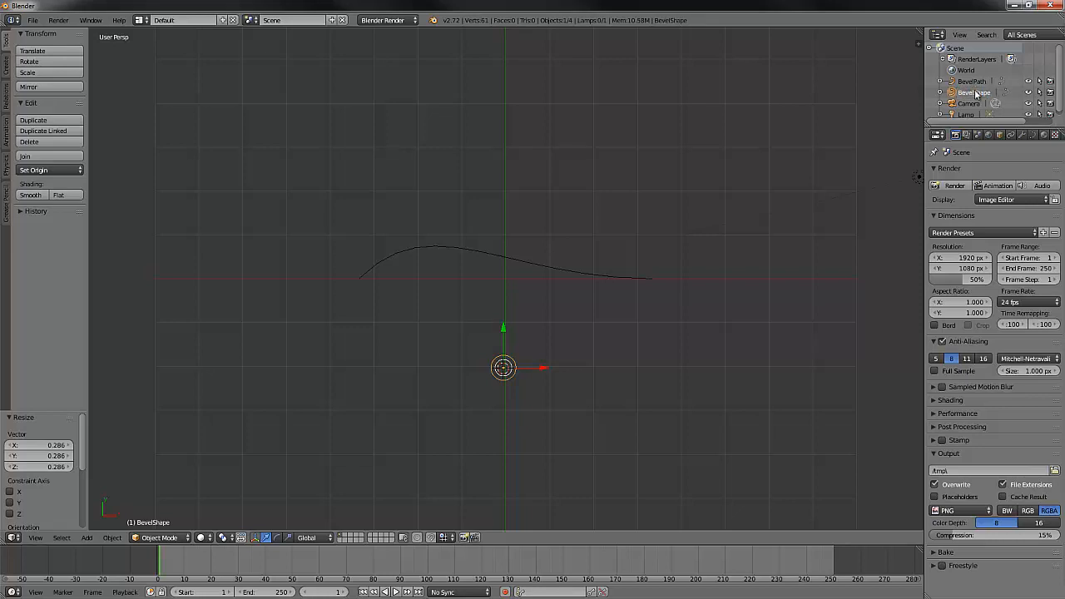
- Assign BevelShape as the bevel object of the BevelPath curve
right_click(560, 274)
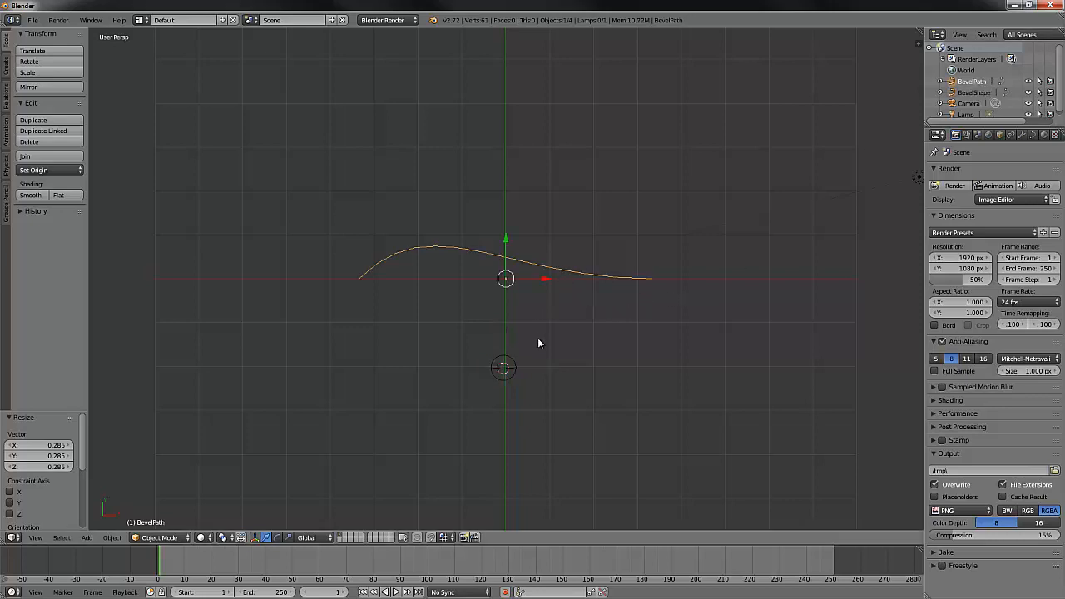
left_click(1033, 135)
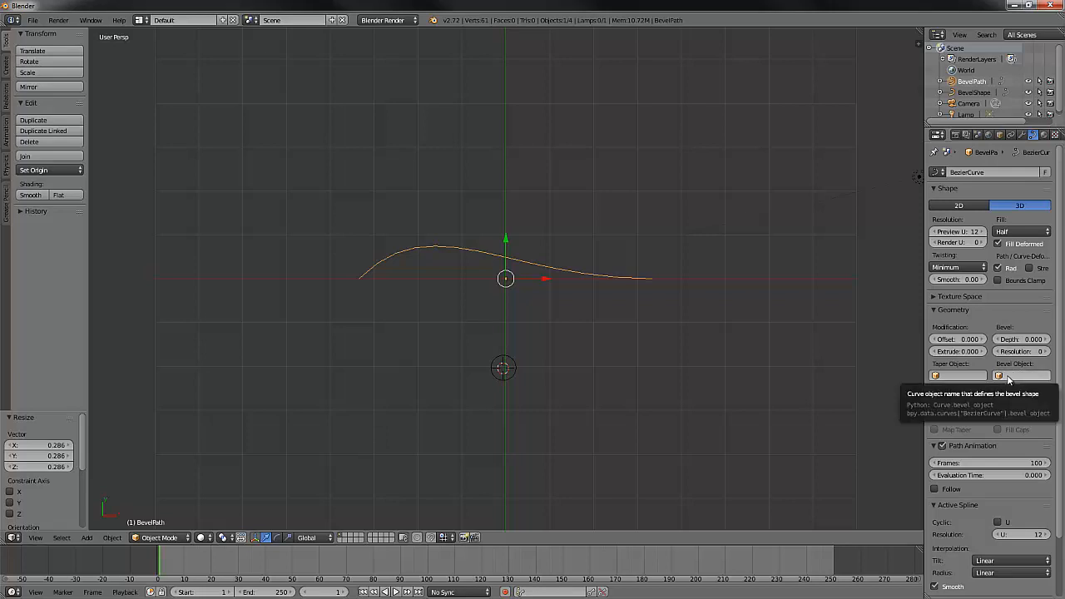
left_click(1008, 376)
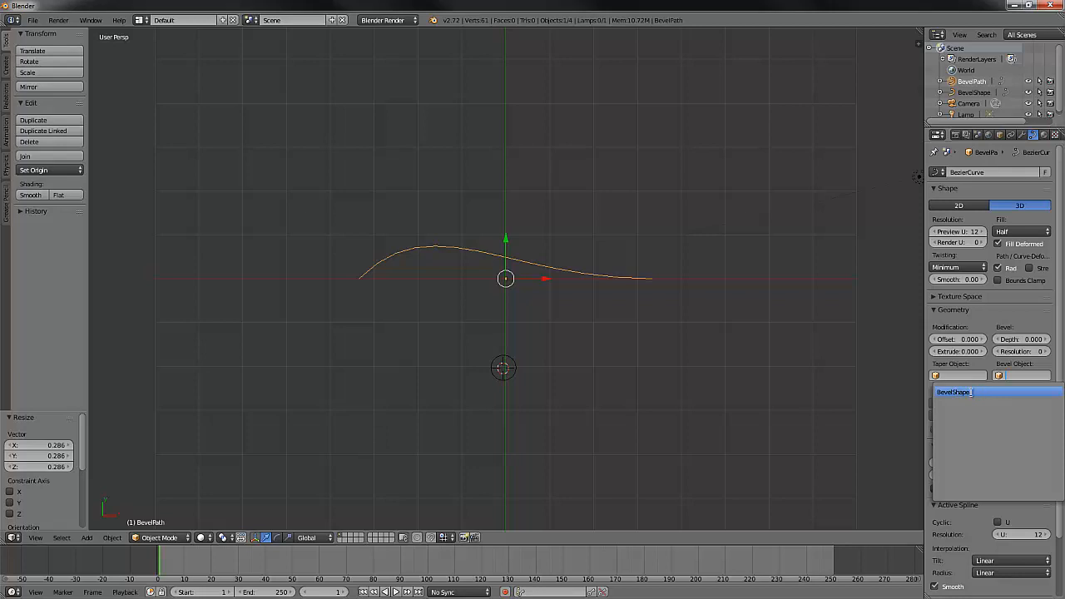
left_click(970, 392)
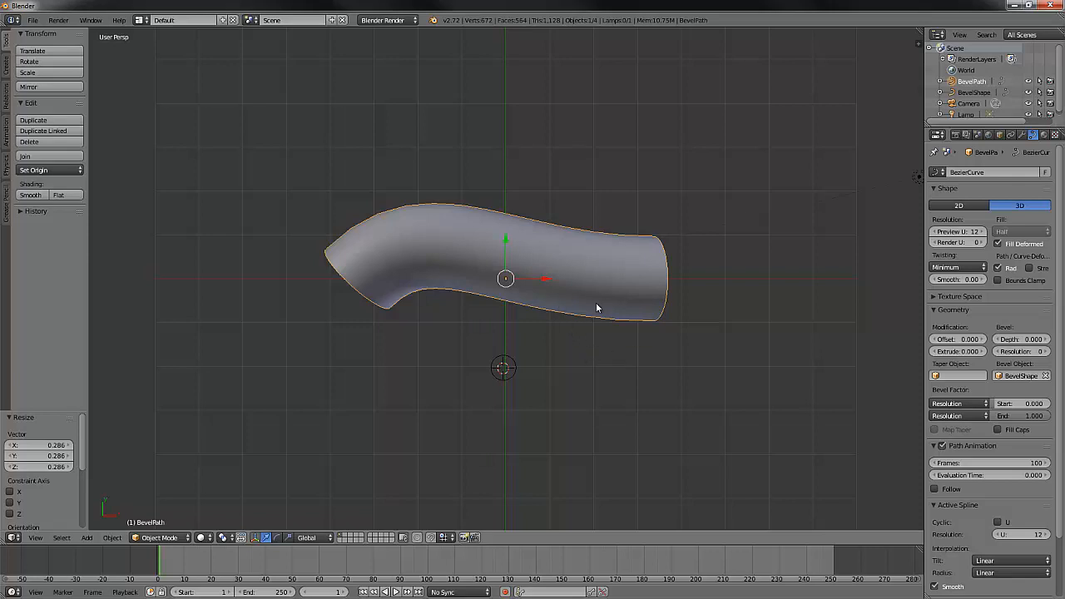
right_click(514, 369)
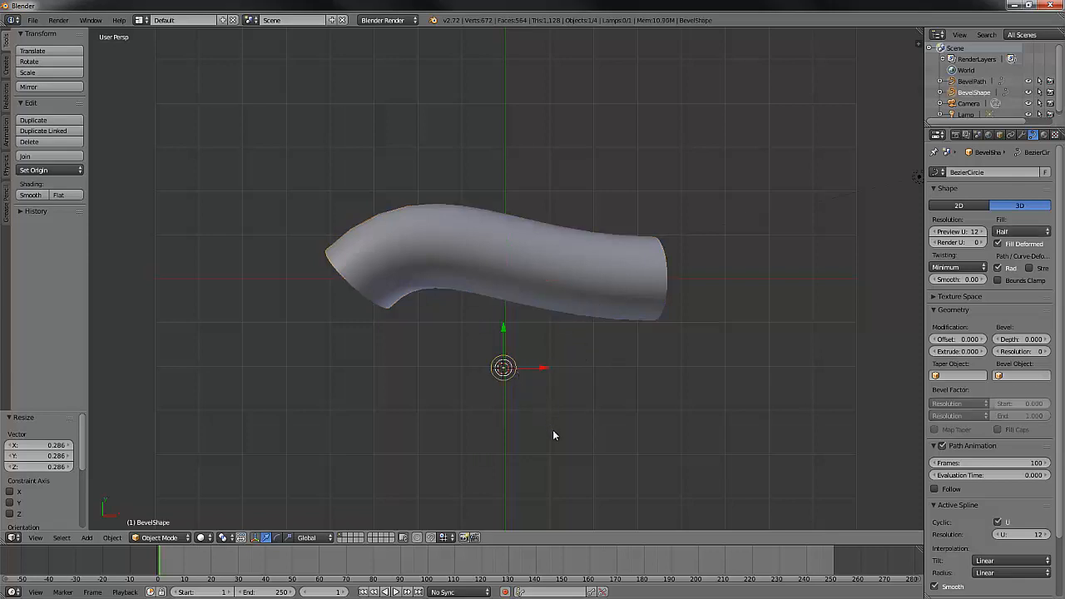
key("s")
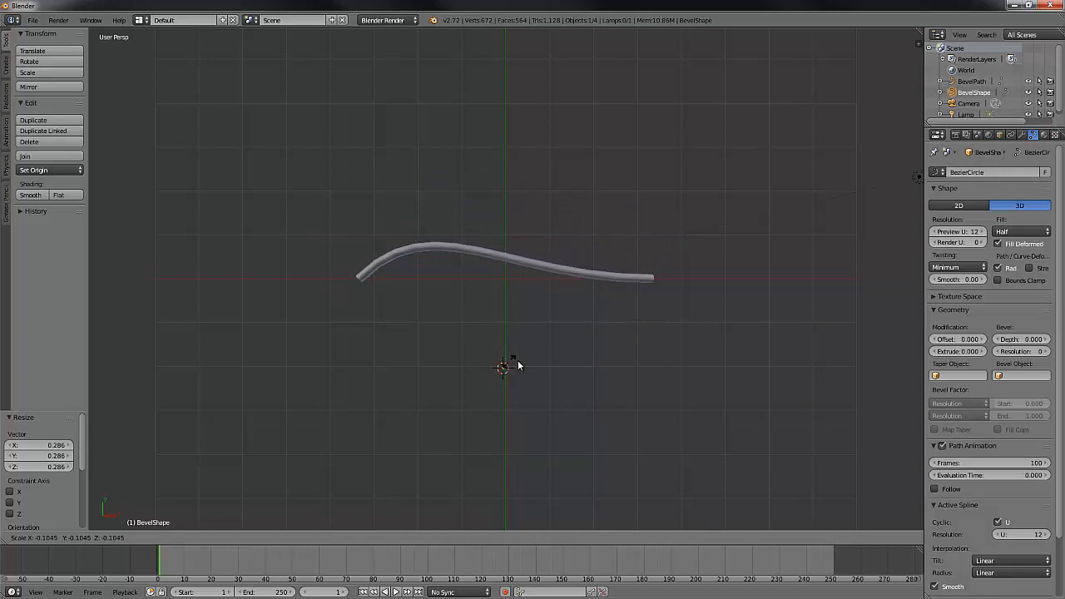
right_click(555, 432)
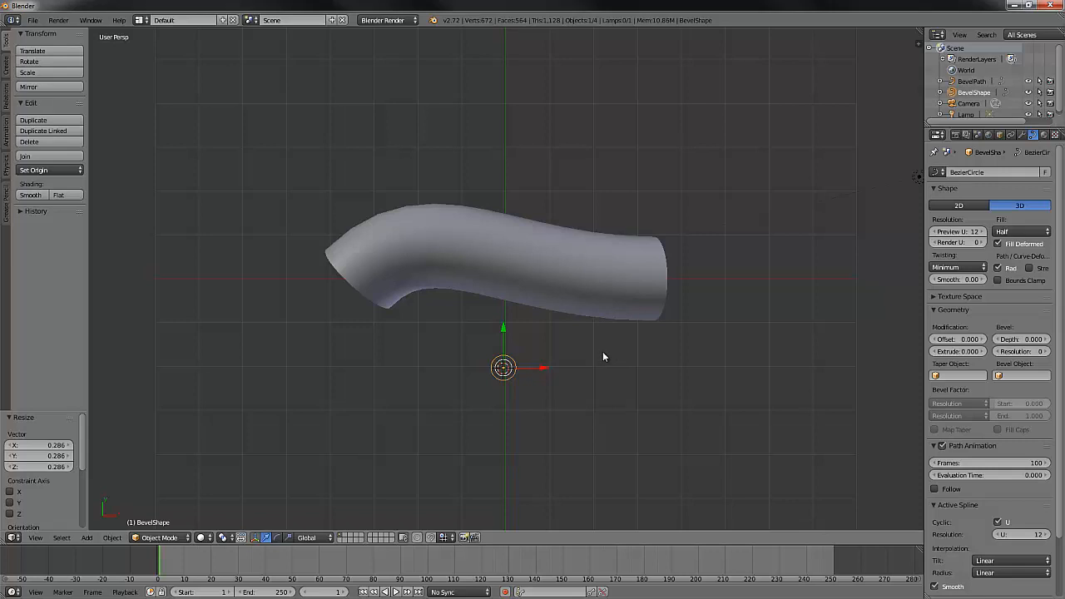
right_click(585, 305)
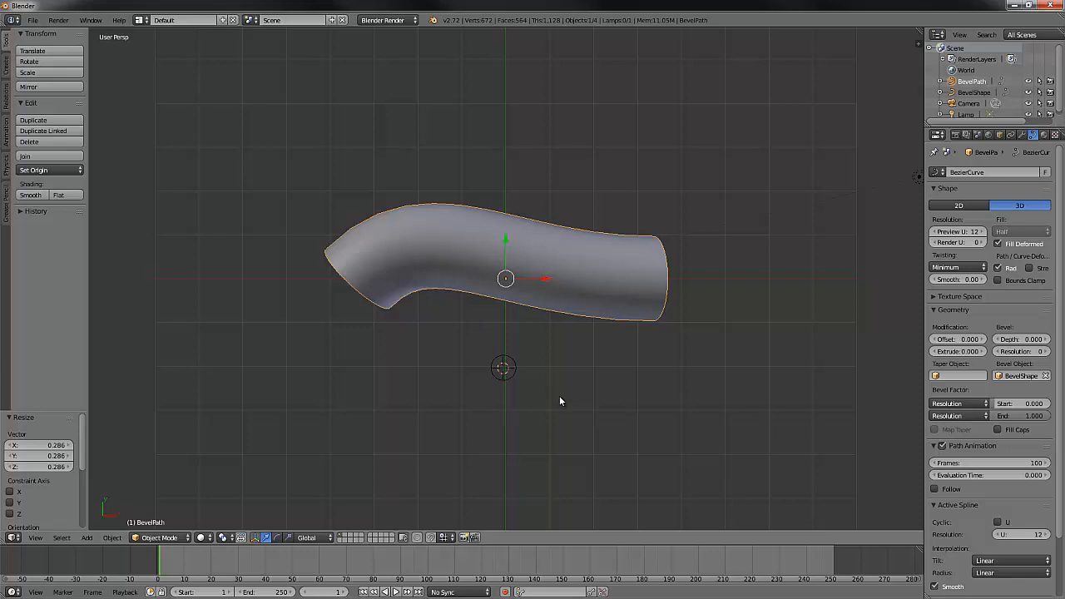
- Add a second Bezier curve below the circle, at about X -0.013, Y -4.025
left_click(505, 456)
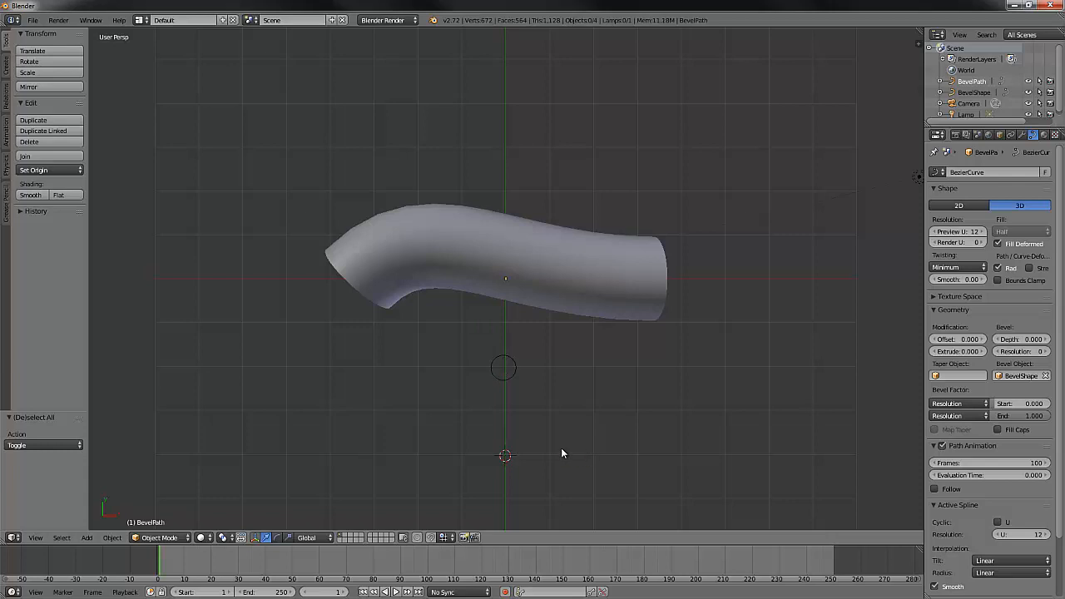
key("shift+a")
mouse_move(554, 441)
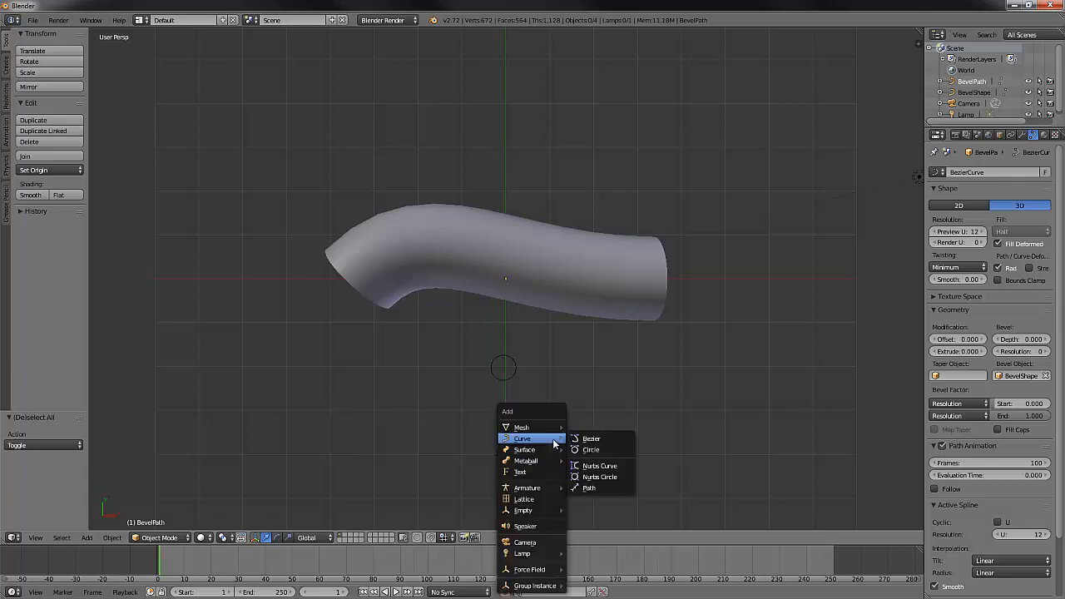
left_click(595, 440)
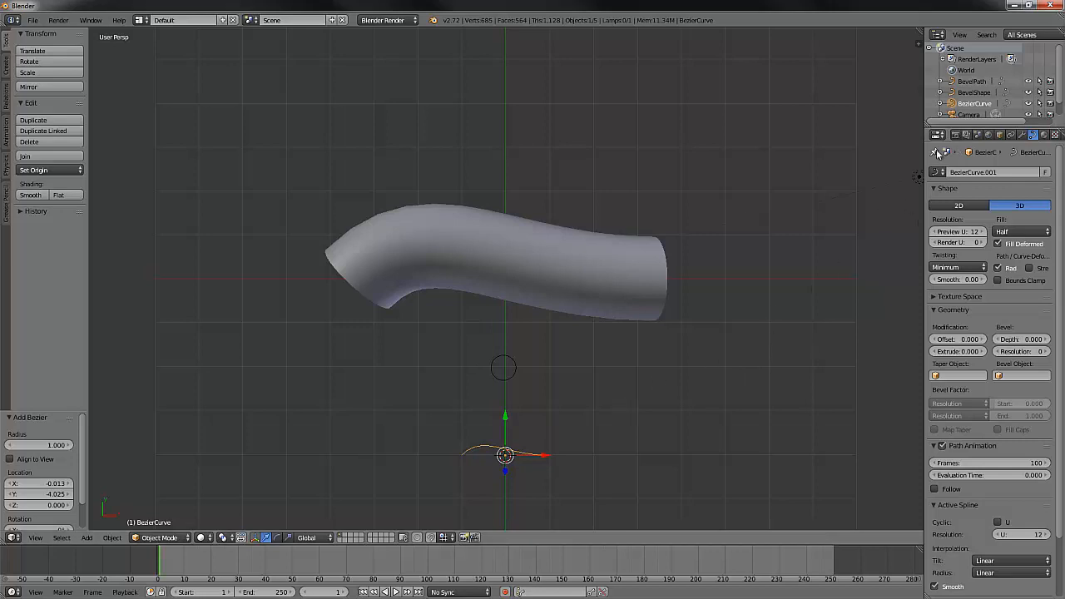
- Rename the newly added Bezier curve object as BevelTaper
scroll(1061, 71, "down", 1)
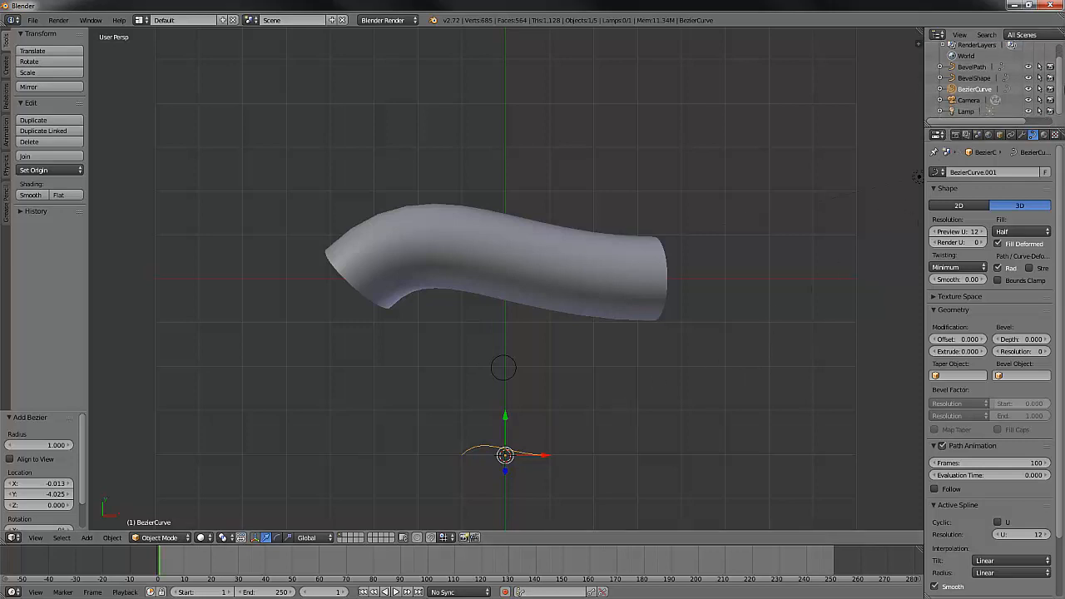
double_click(978, 89)
key("BackSpace")
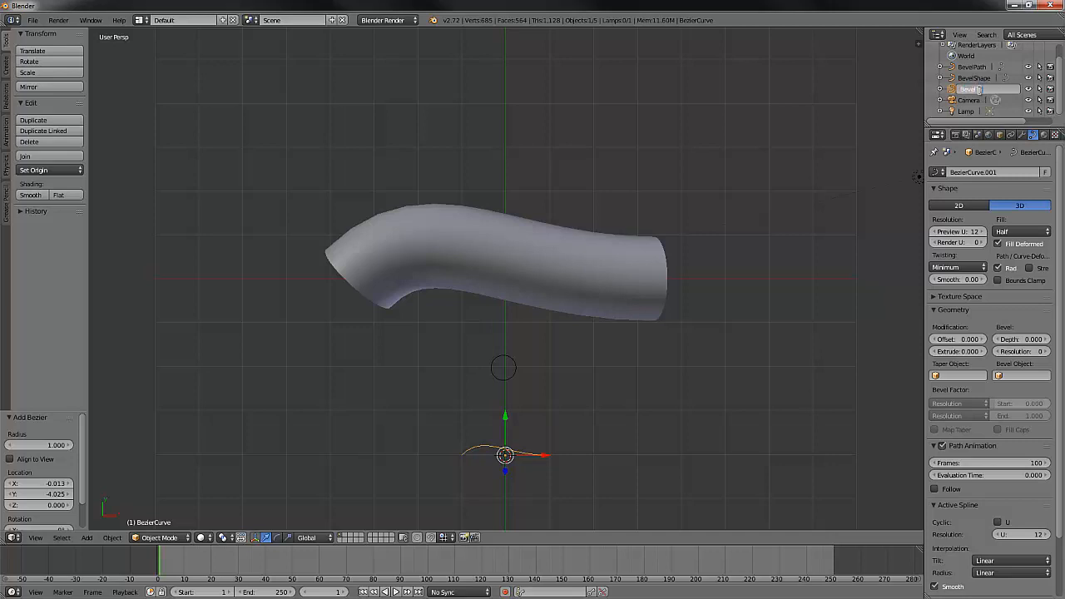
type("BevelTaper")
key("Return")
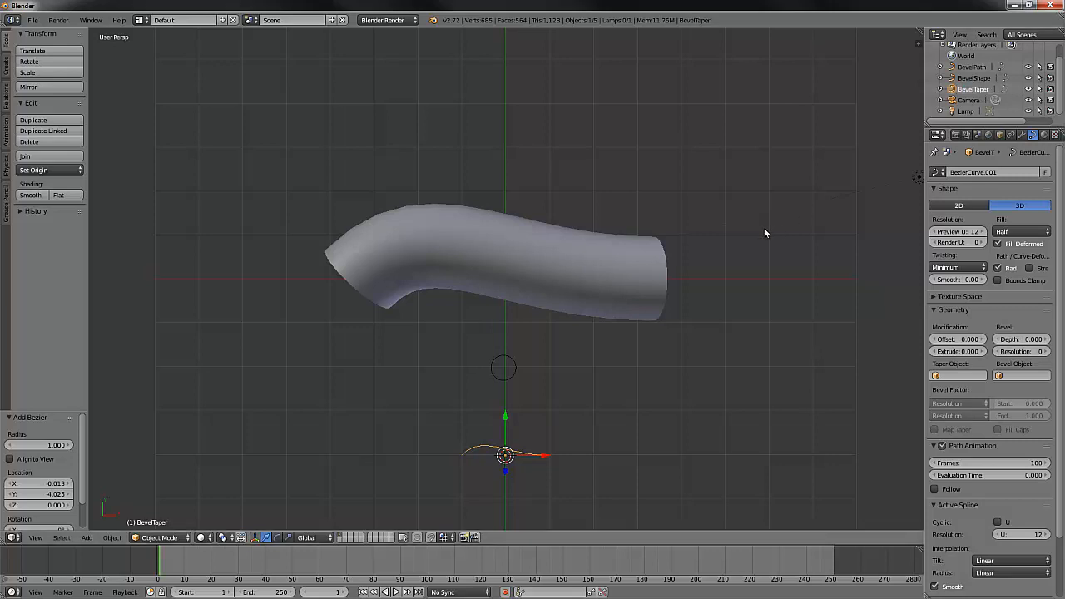
- Assign BevelTaper as the taper object of the BevelPath curve
right_click(594, 278)
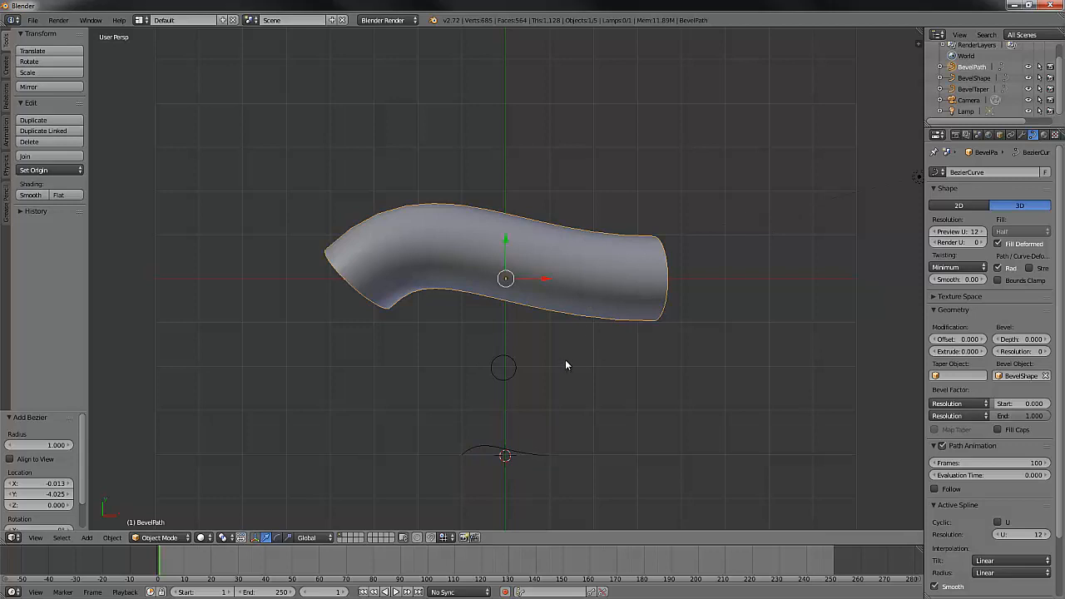
left_click(952, 375)
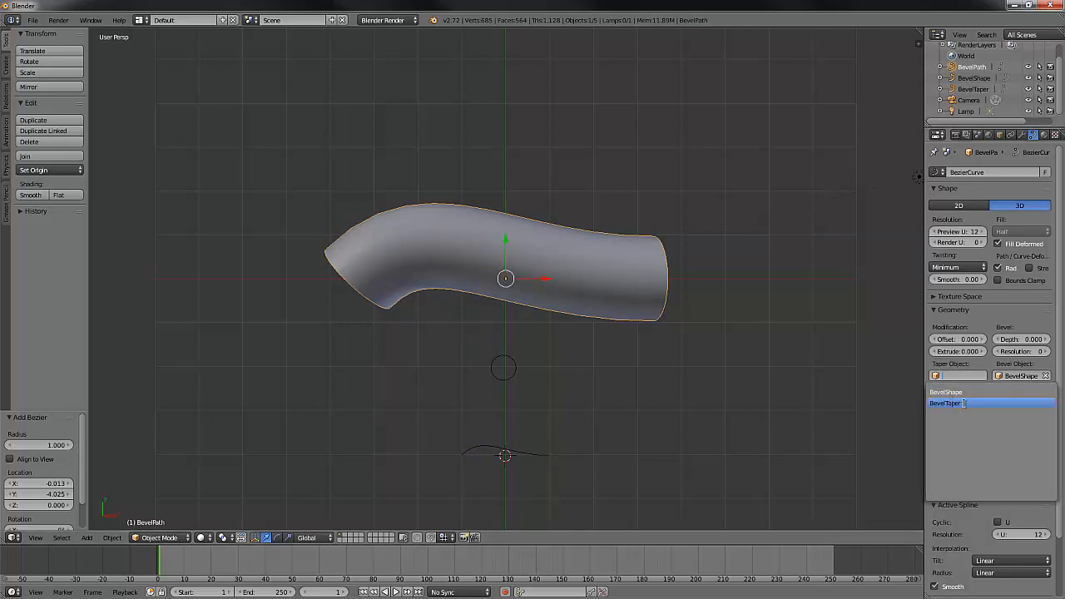
left_click(963, 403)
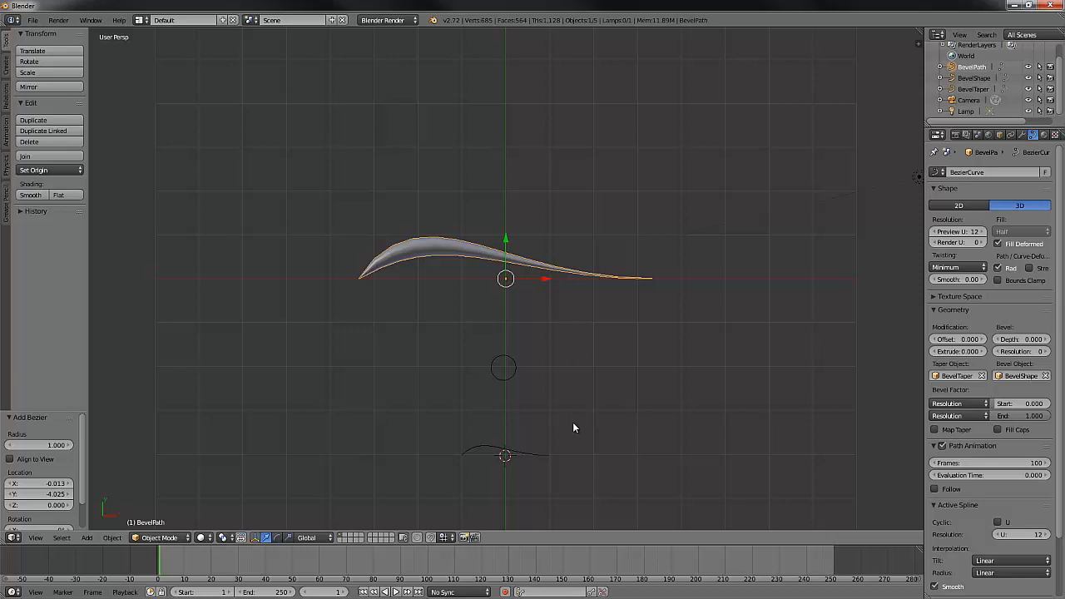
- Edit the BevelTaper curve and move its start control point by about X 0.026 and Y 0.448
right_click(530, 456)
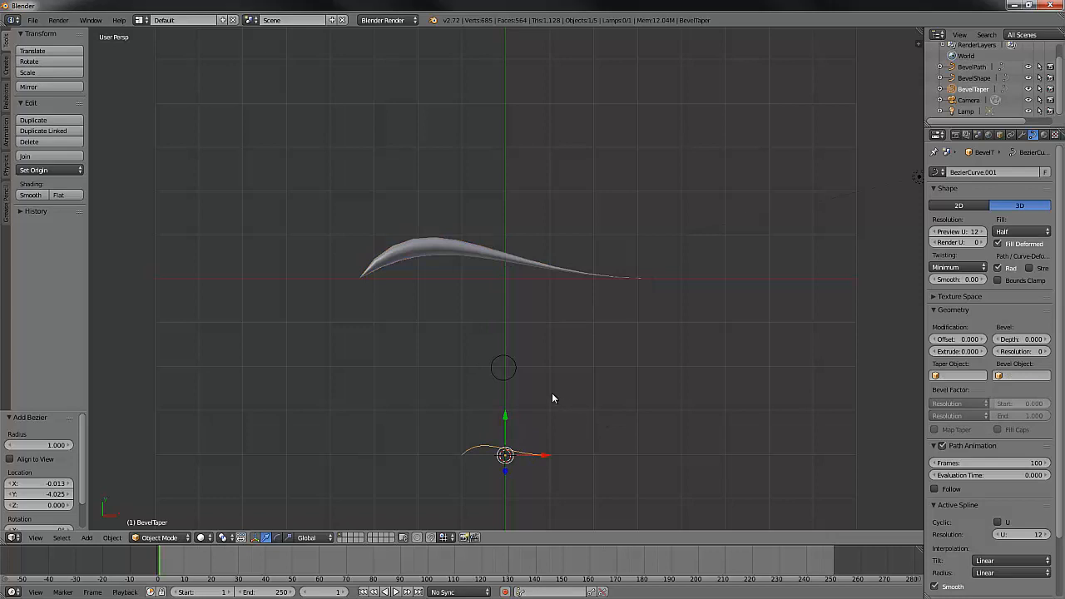
key("Tab")
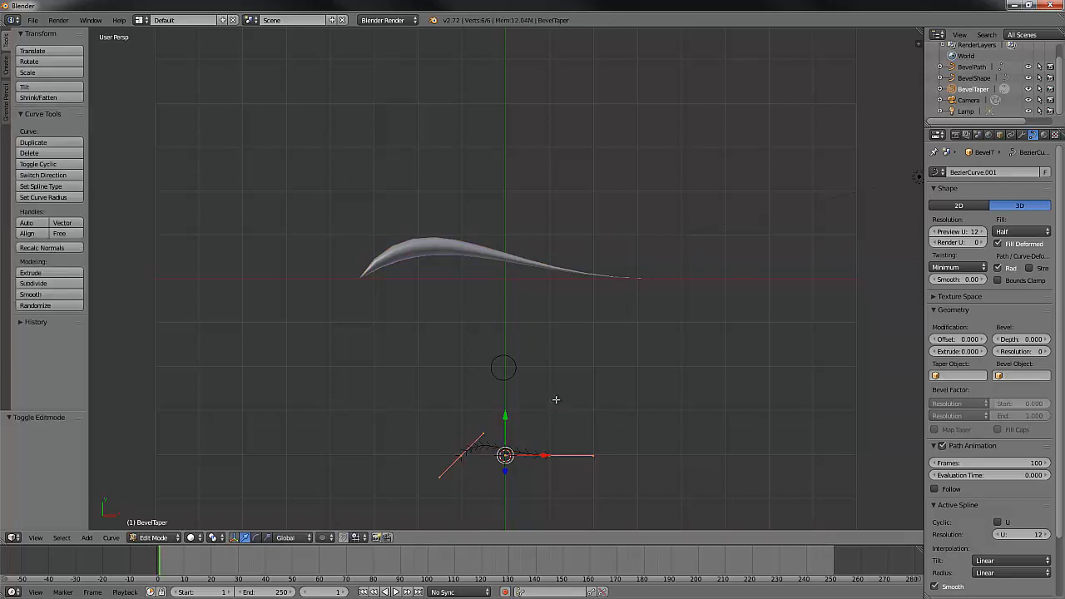
middle_click_drag(556, 400, 550, 290, "shift")
scroll(550, 290, "up", 2)
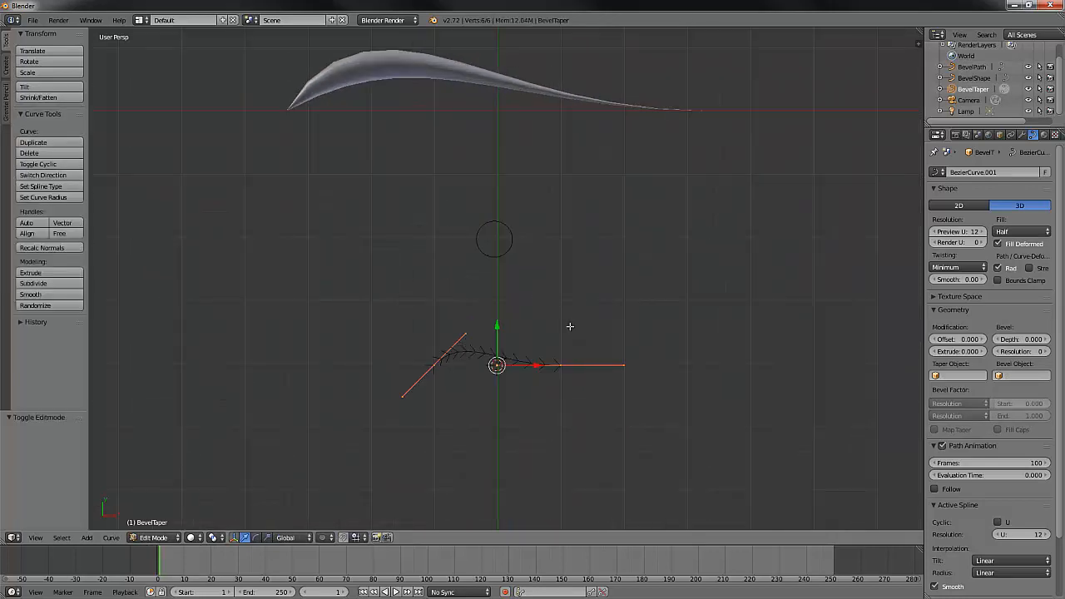
right_click(433, 366)
key("g")
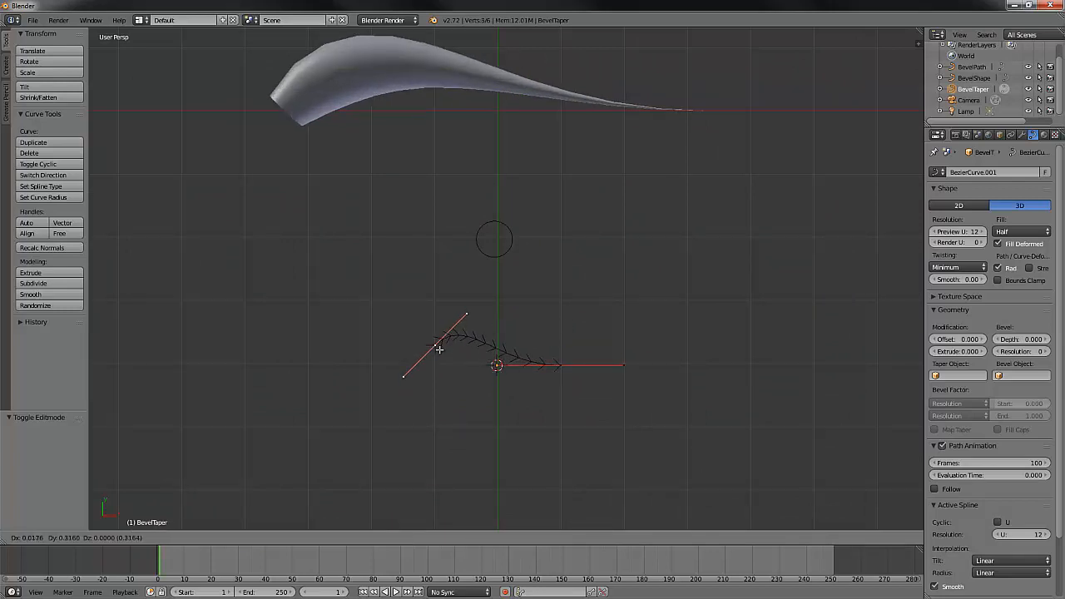
left_click(464, 309)
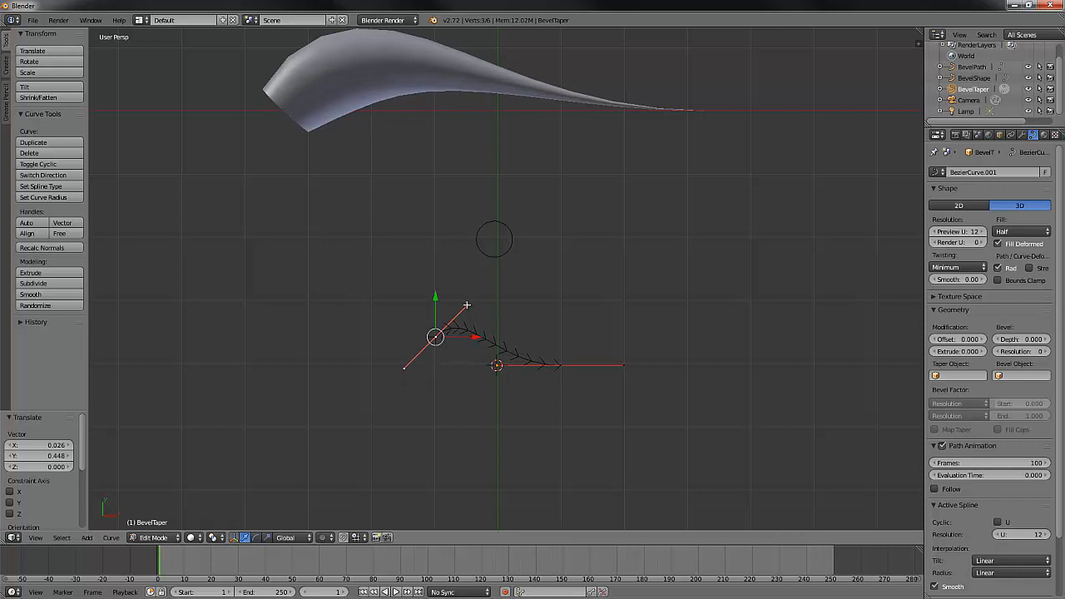
- Move BevelTaper's inner start handle by about X 0.219, Y -0.448, and its inner end handle by about X 0.158, Y 0.518
right_click(466, 306)
key("g")
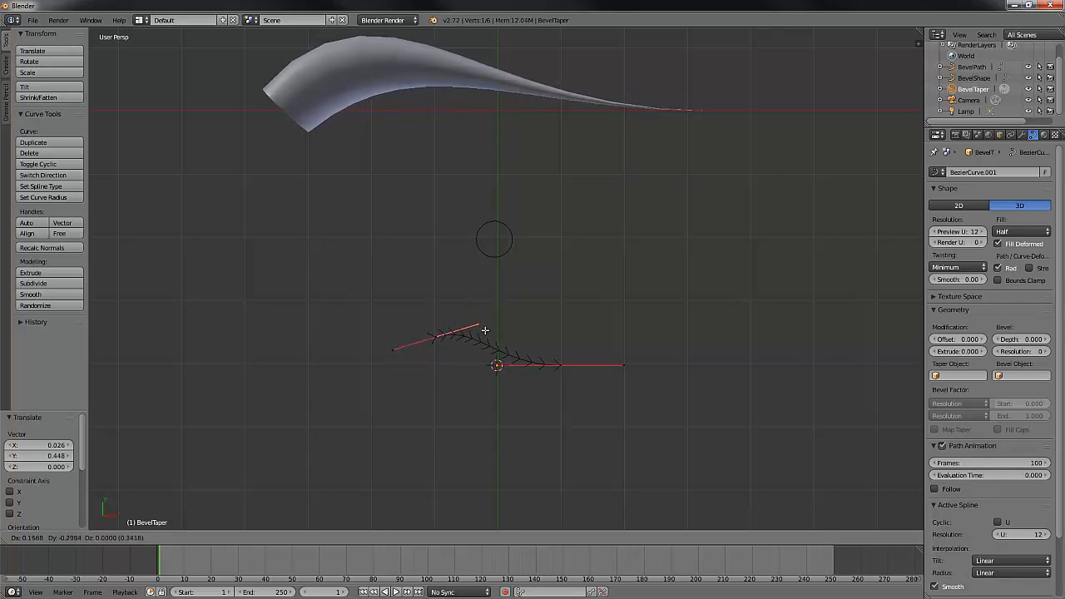
left_click(487, 335)
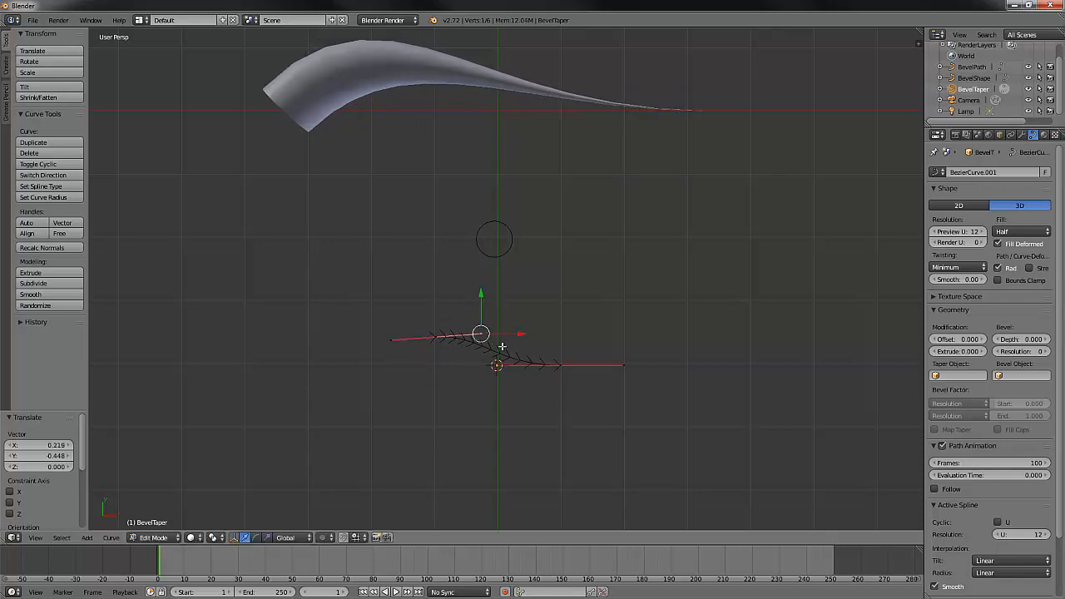
right_click(559, 365)
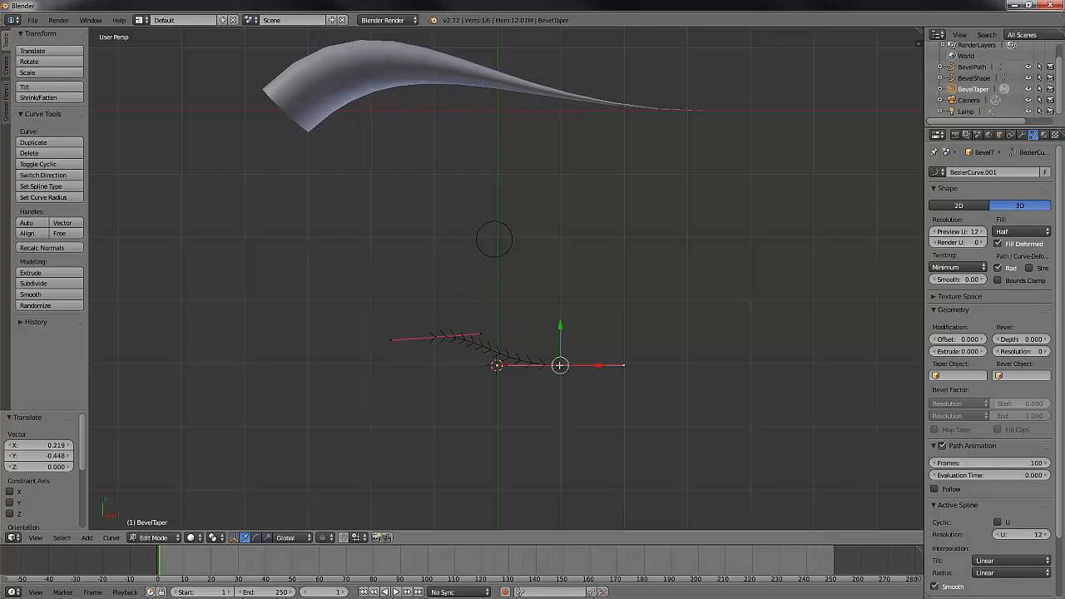
right_click(497, 366)
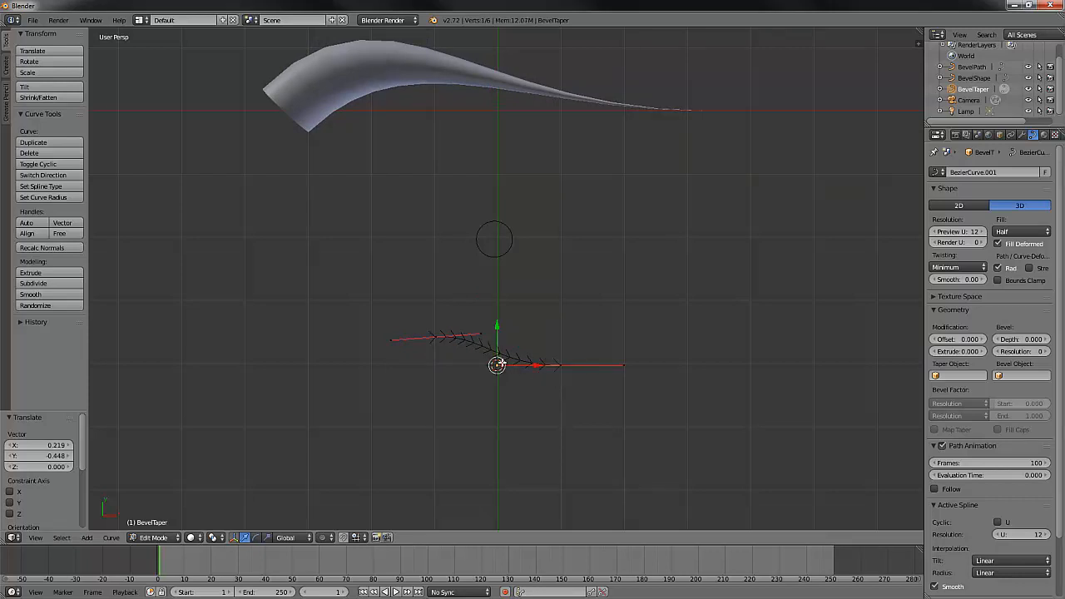
key("g")
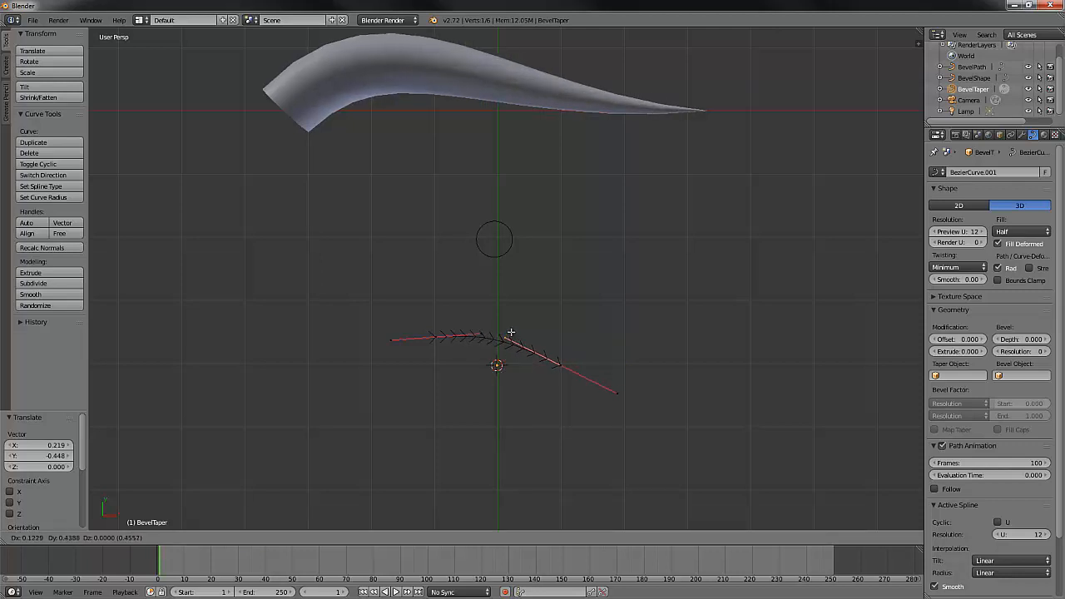
left_click(509, 333)
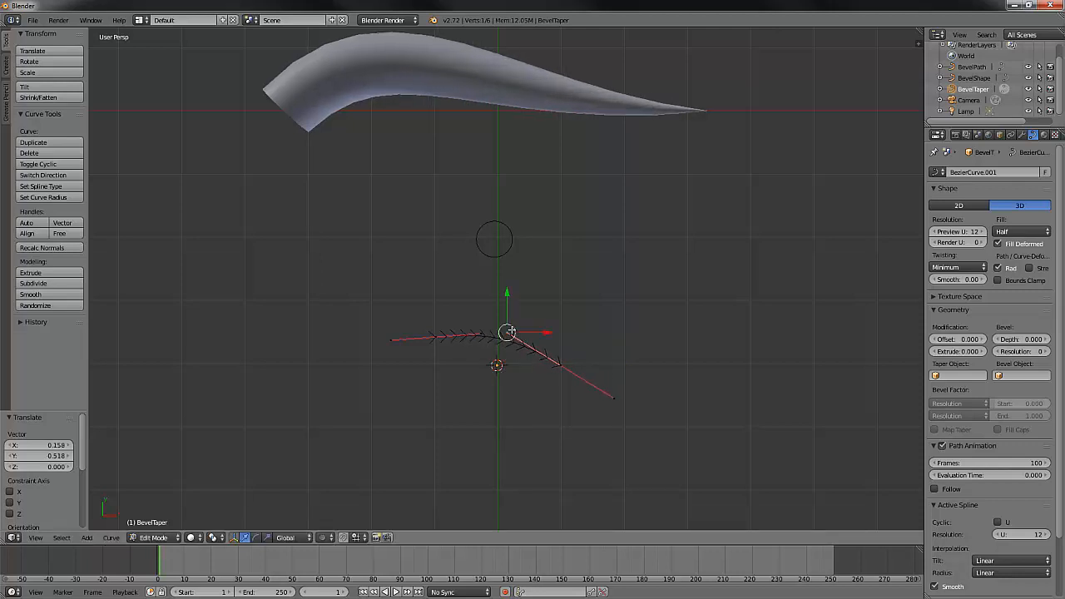
- Raise BevelTaper's start control point by about 0.184 along Y to thicken the tube's open end
right_click(435, 337)
key("g")
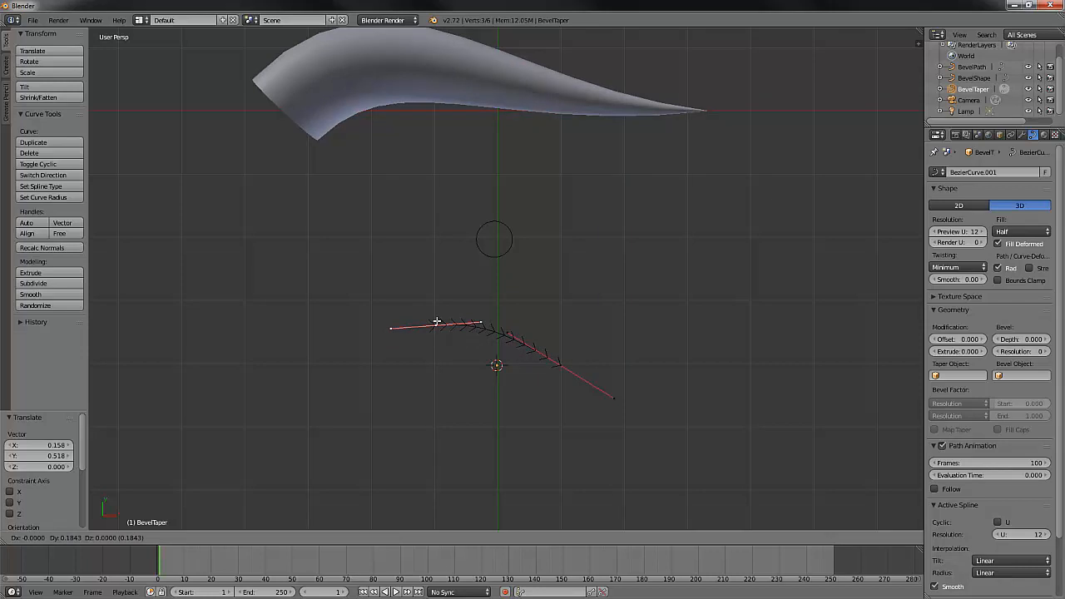
left_click(436, 321)
- Examine the tapered tube and its open end from an angled view and from the top view
middle_click_drag(544, 295, 558, 393, "shift")
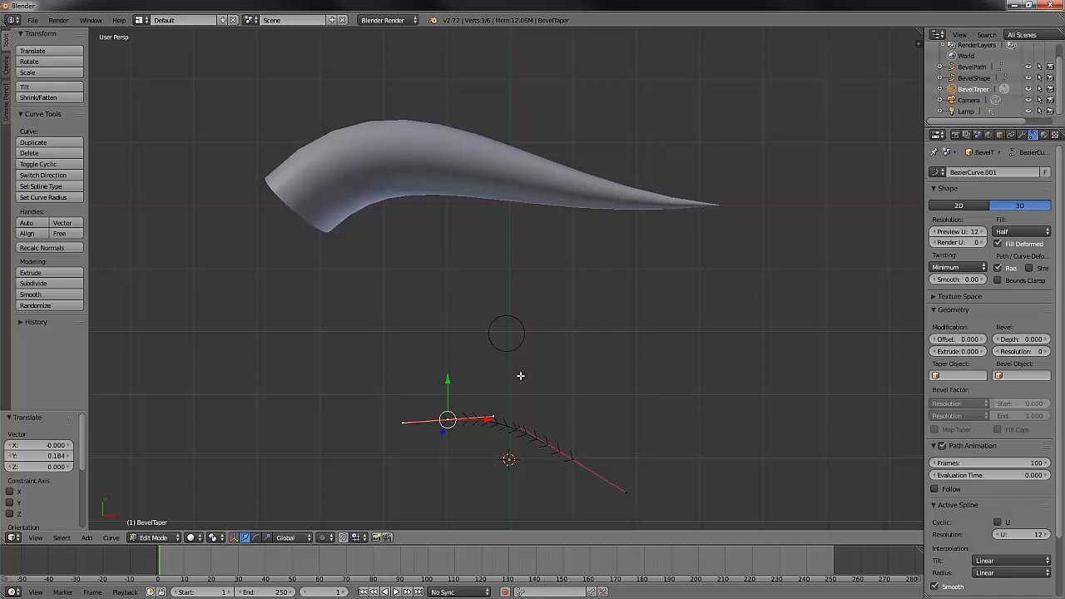
middle_click_drag(525, 355, 358, 283)
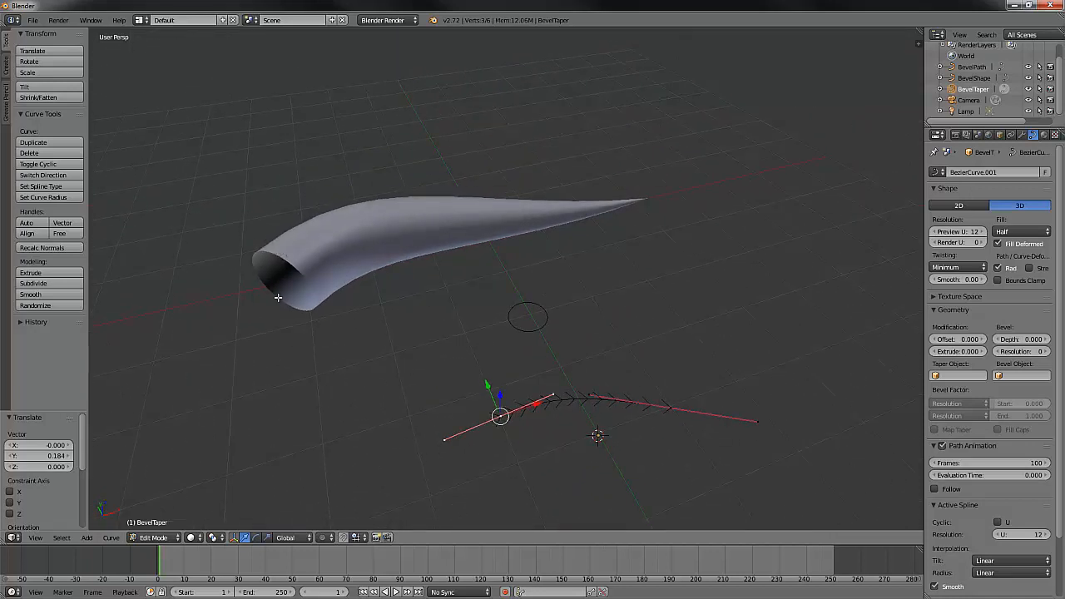
middle_click_drag(542, 333, 519, 381)
key("KP_7")
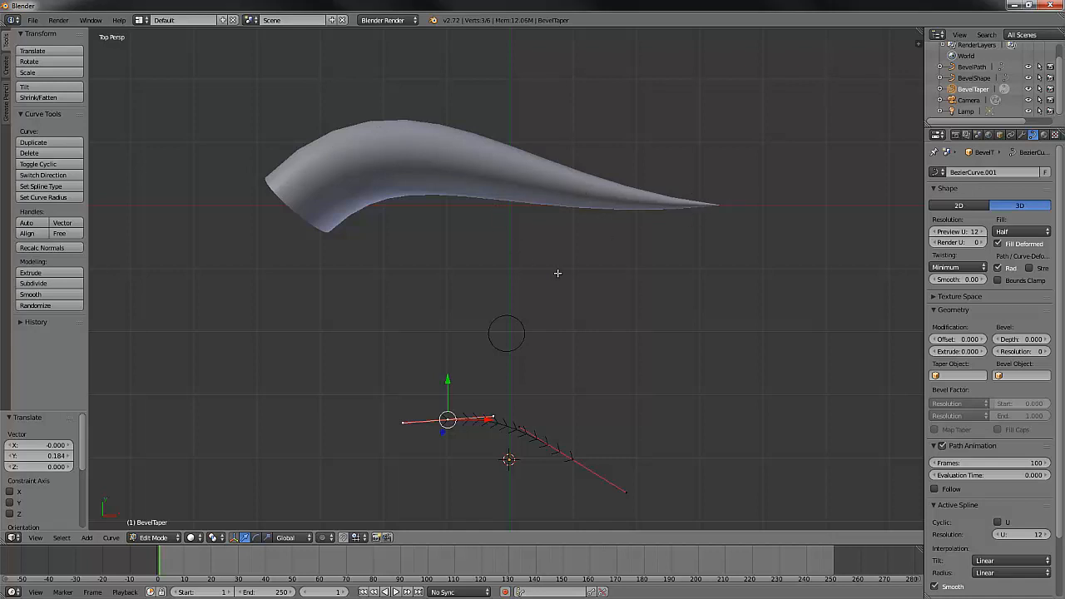
scroll(554, 273, "down", 1)
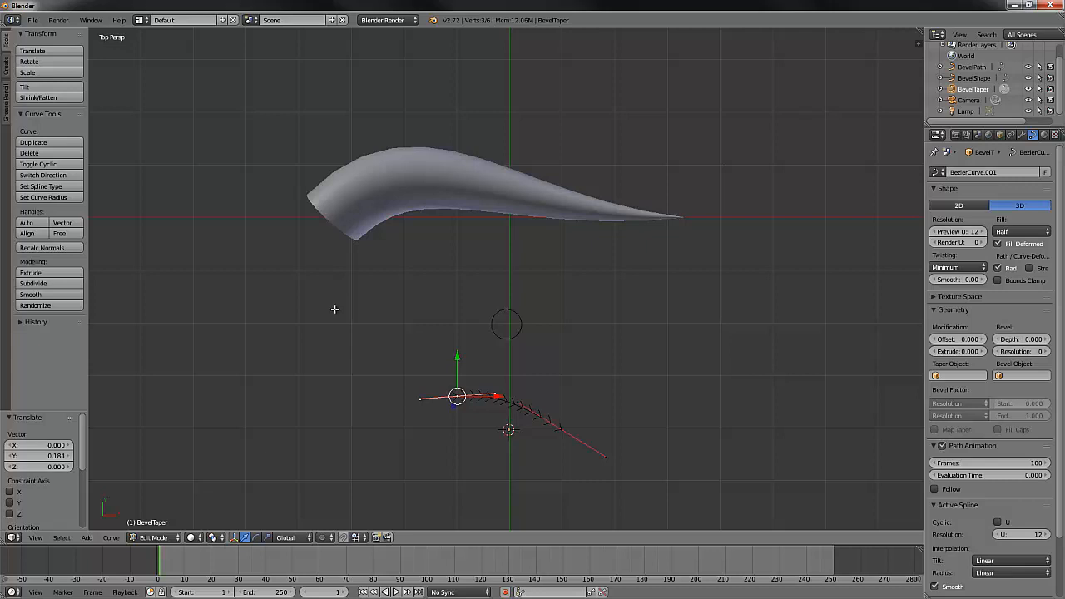
scroll(559, 351, "up", 1)
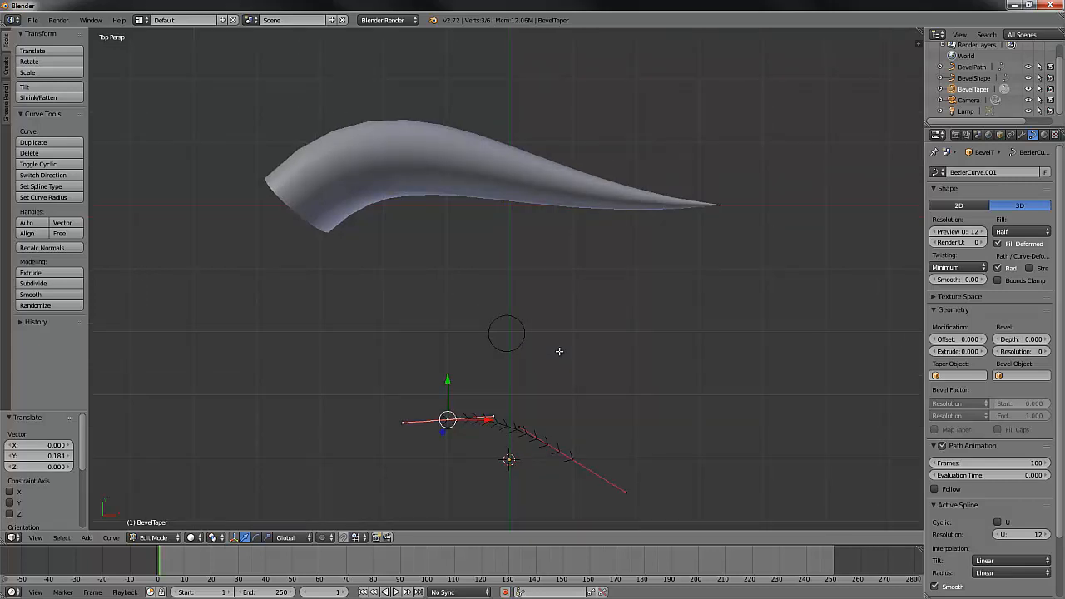
middle_click_drag(594, 381, 582, 352, "shift")
scroll(577, 350, "up", 1)
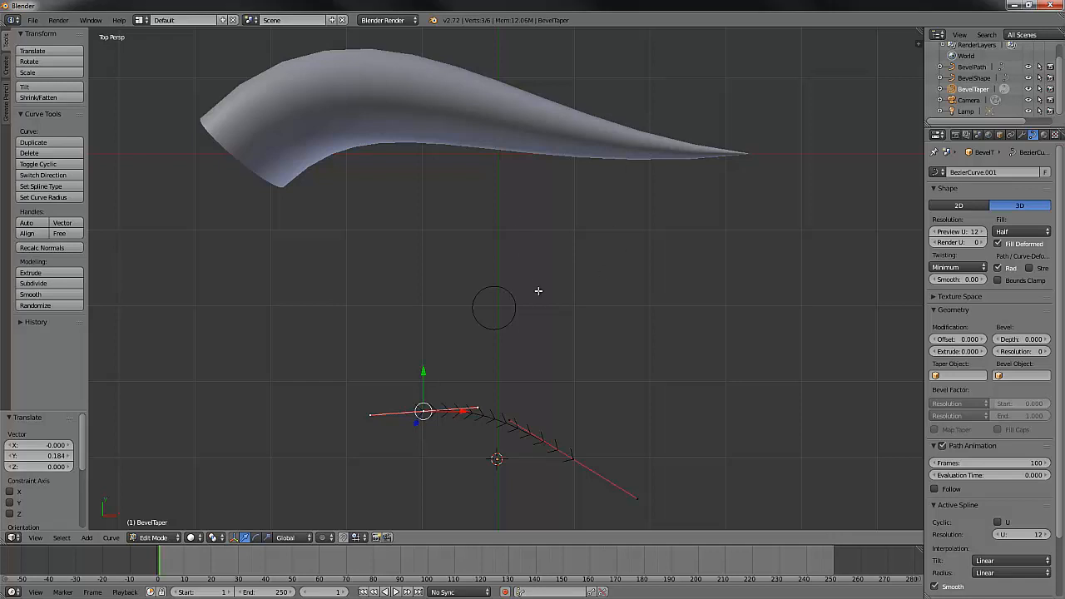
- Set the handle type of the BevelShape circle's upper and lower control points to Vector
key("Tab")
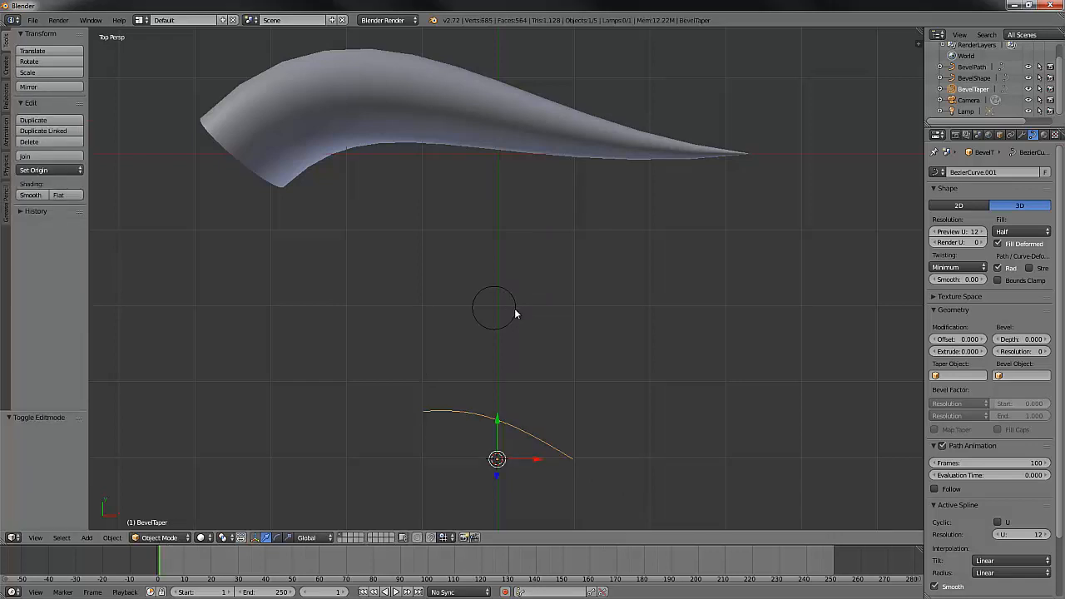
right_click(514, 309)
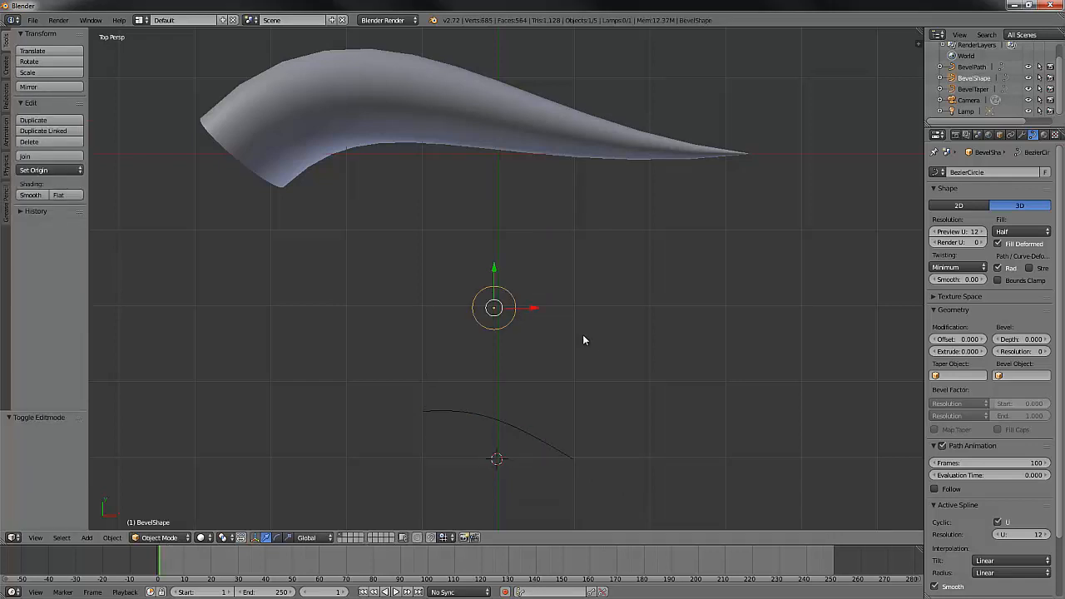
key("Tab")
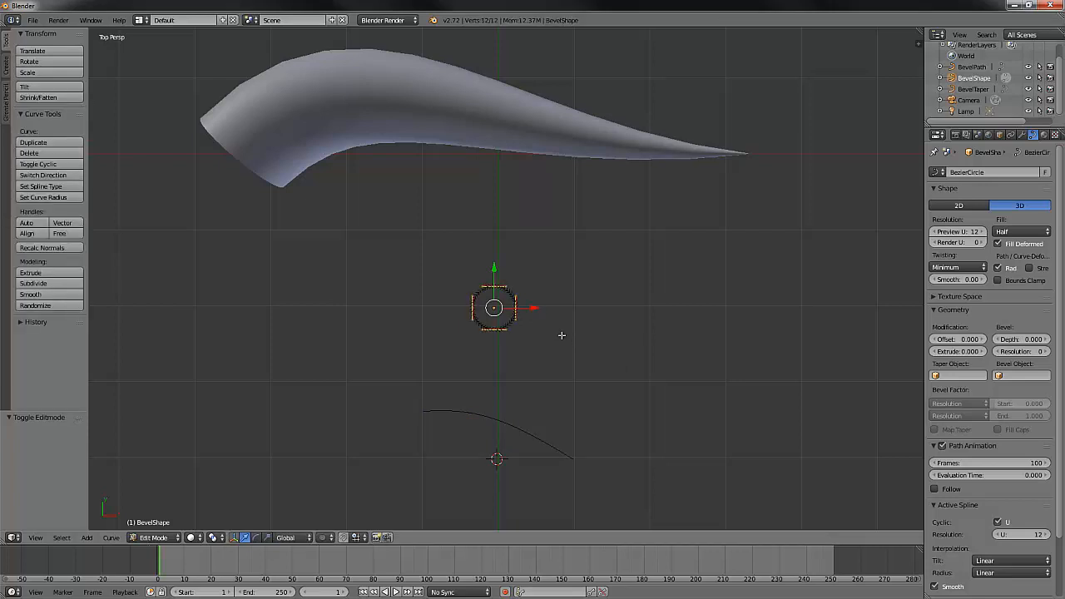
scroll(560, 336, "up", 1)
scroll(544, 325, "up", 2)
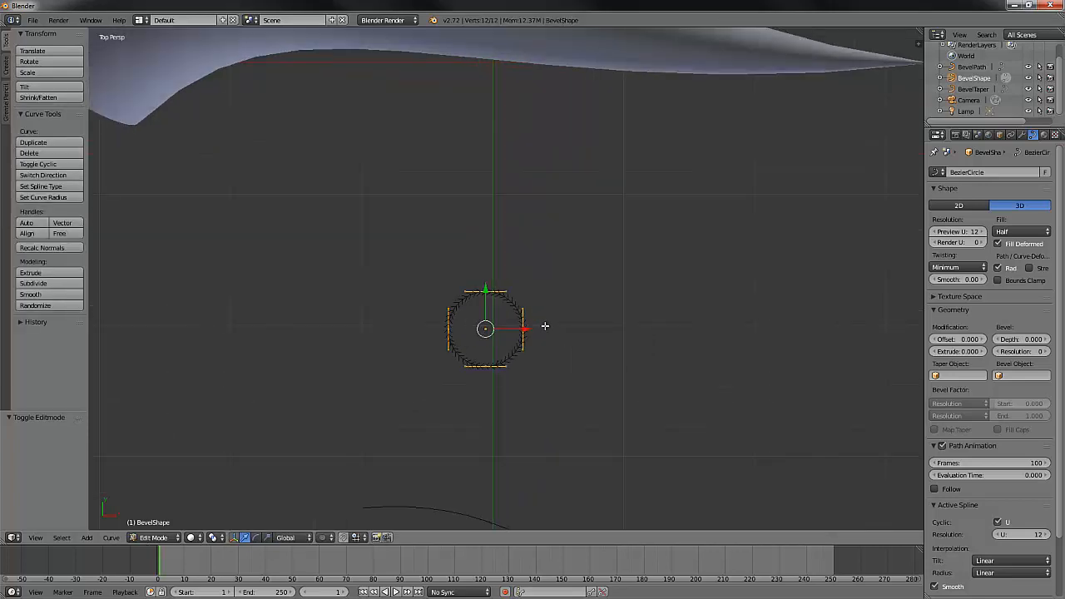
right_click(487, 292)
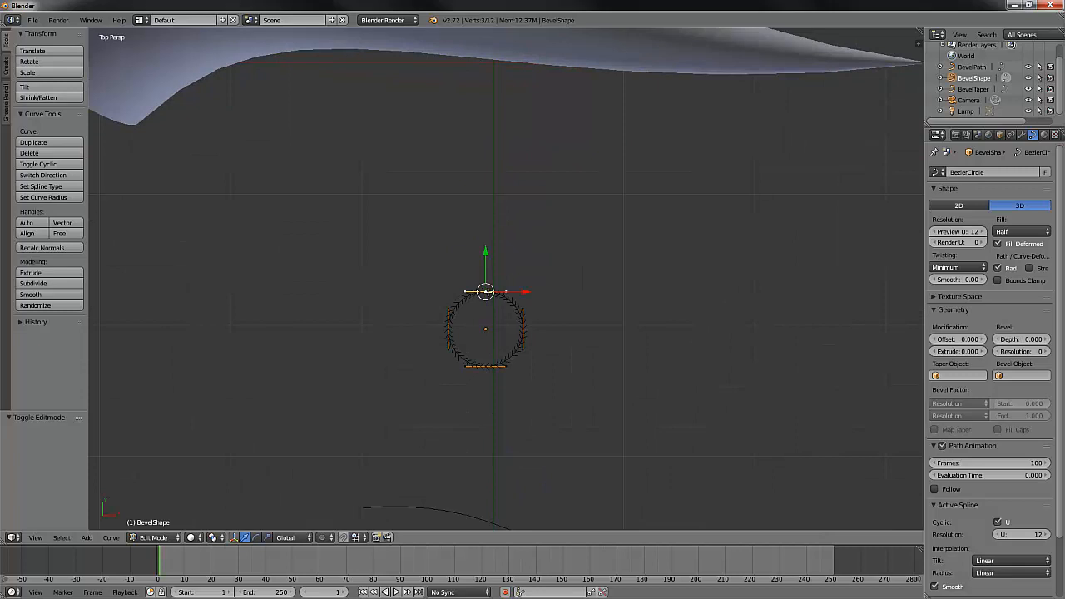
right_click(489, 367, "shift")
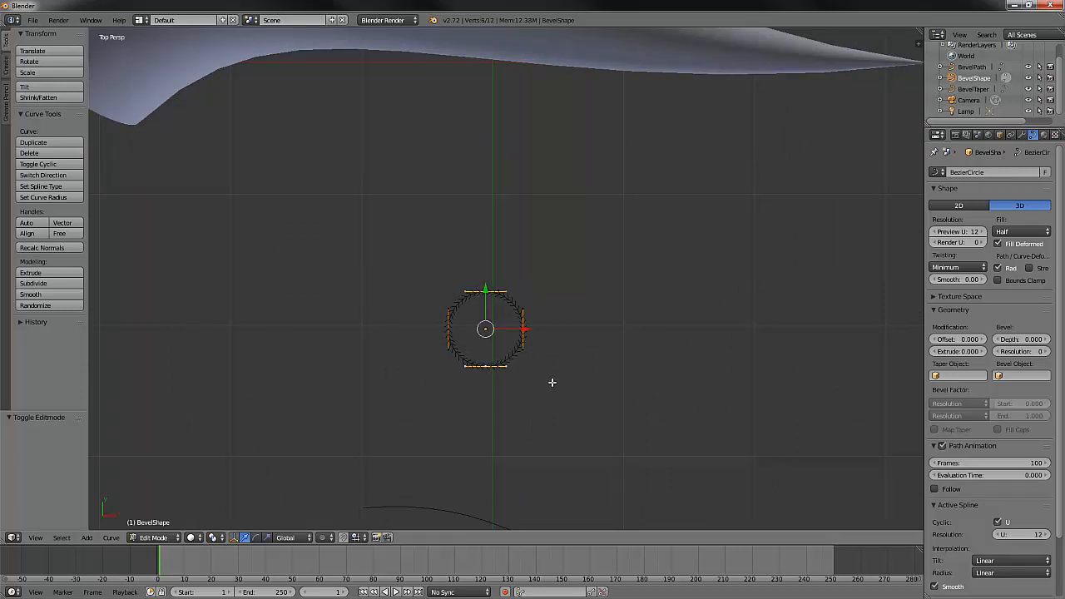
key("v")
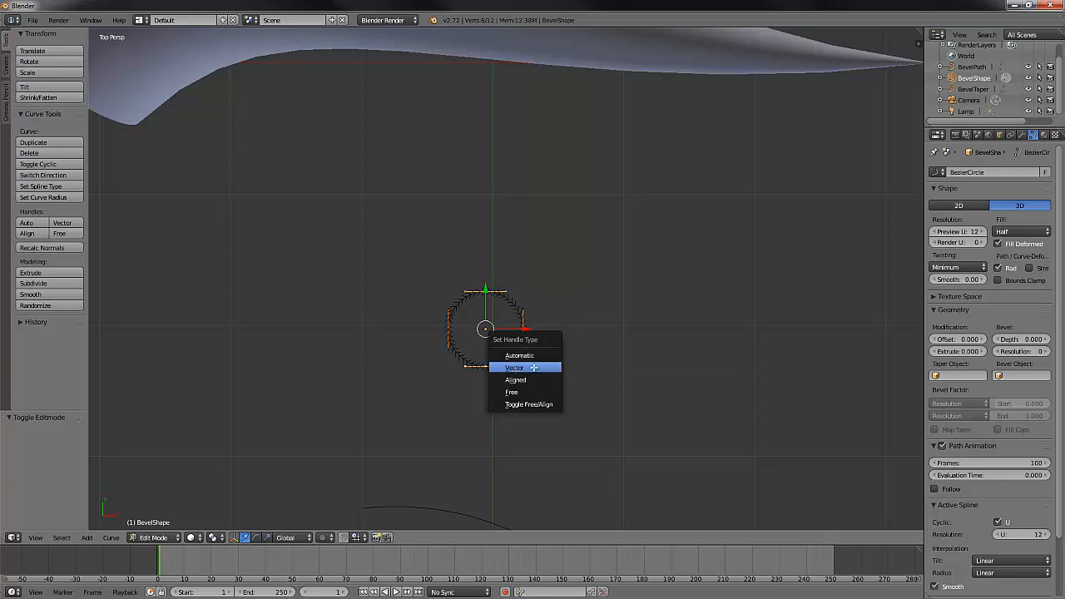
left_click(533, 367)
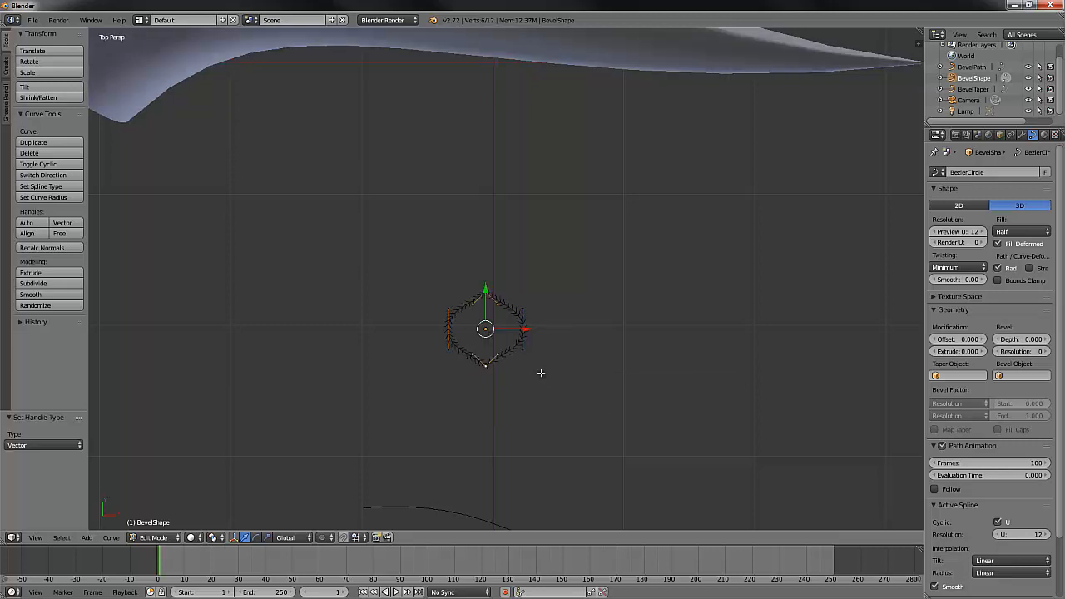
- Raise both handles of BevelShape's upper control point by about 0.301 along Y
right_click(499, 303)
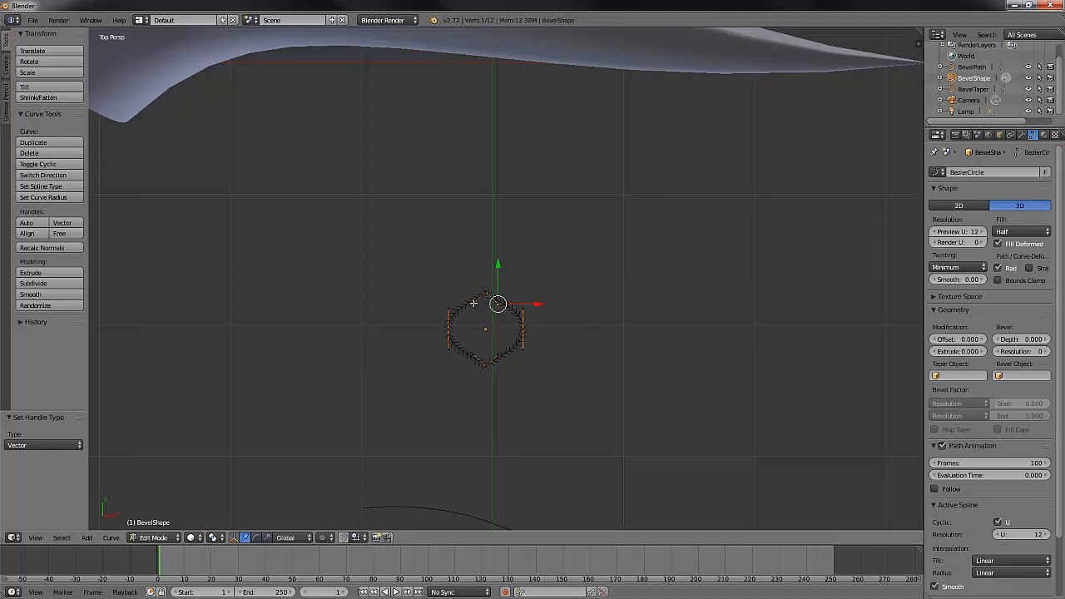
right_click(473, 302, "shift")
left_click_drag(486, 264, 487, 223)
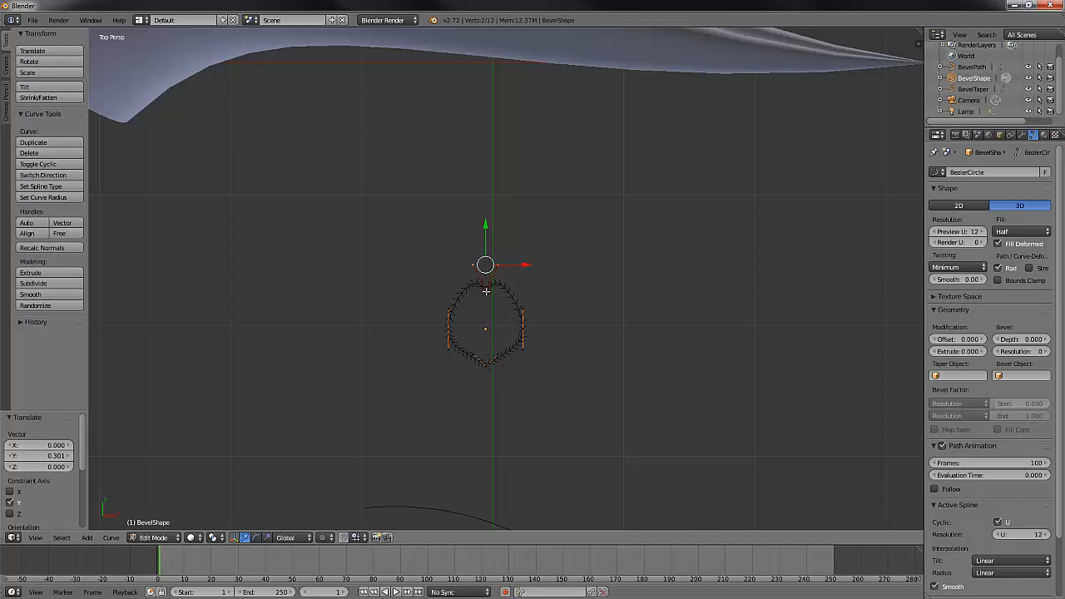
- Form a heart profile by lowering BevelShape's upper control point about 0.241 and its lower control point about 0.030 along Y
left_click_drag(485, 247, 486, 282)
right_click(487, 364)
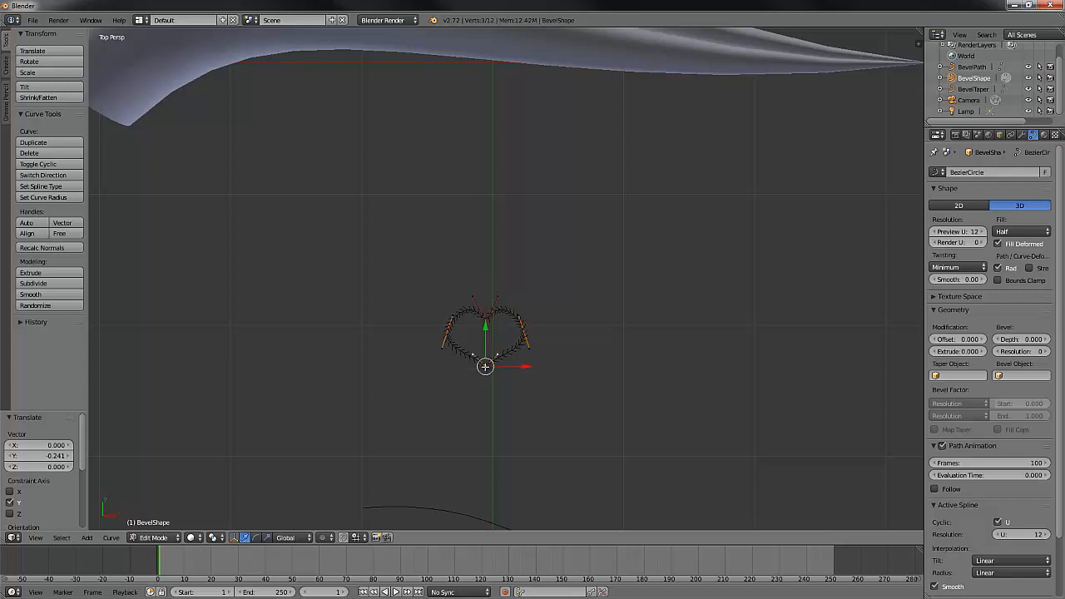
left_click_drag(486, 329, 486, 333)
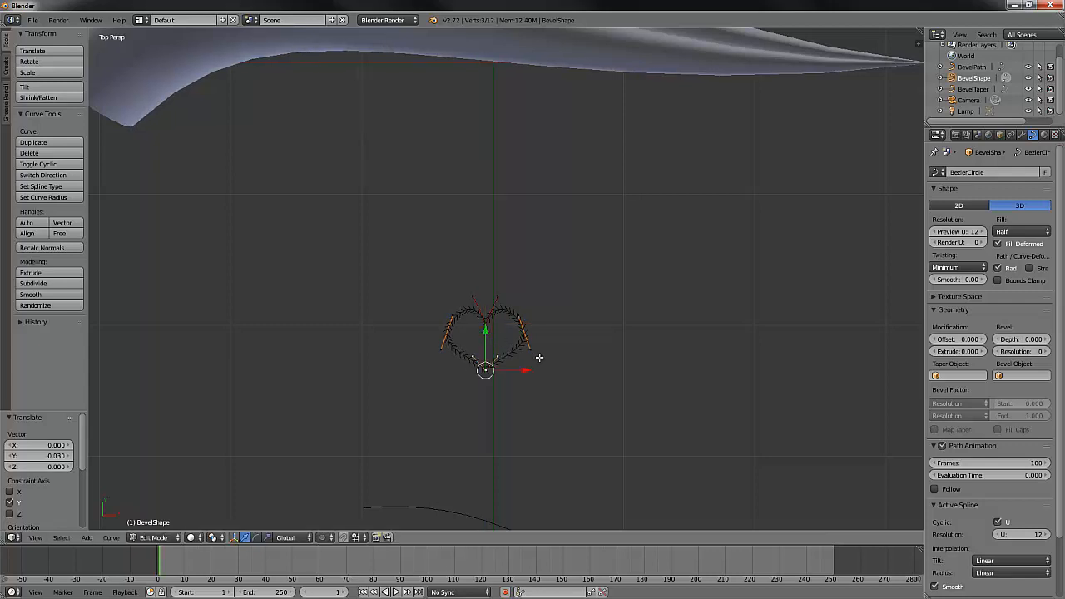
- Switch editing from BevelShape to BevelPath and extrude its wide-end control point about -2.865 along X and -2.043 along Y
scroll(536, 359, "down", 5)
middle_click_drag(438, 295, 391, 267)
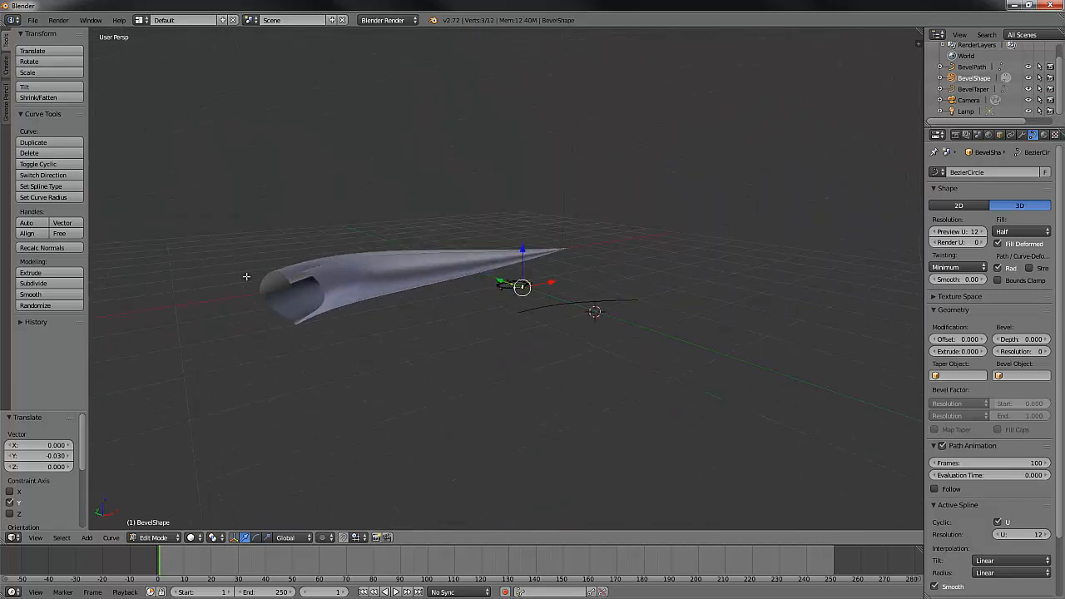
middle_click_drag(465, 307, 431, 358)
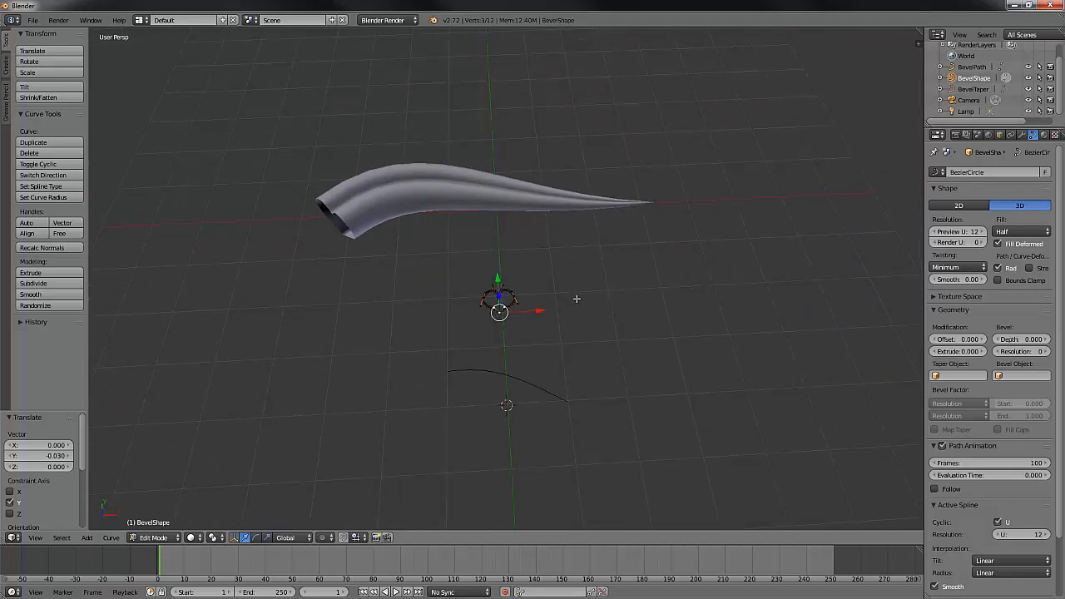
middle_click_drag(577, 298, 576, 307)
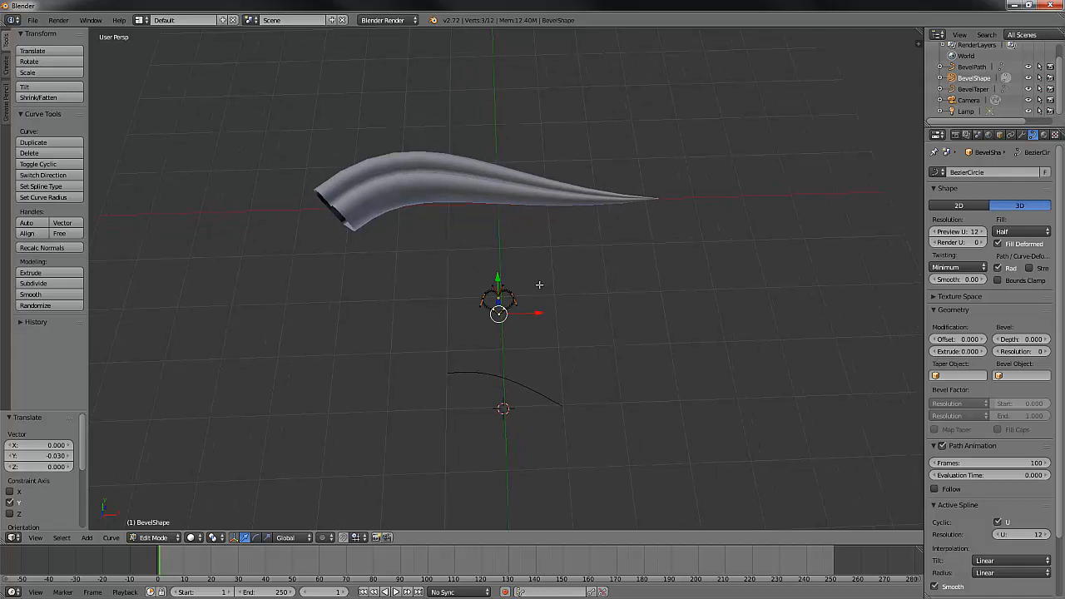
key("Tab")
right_click(411, 192)
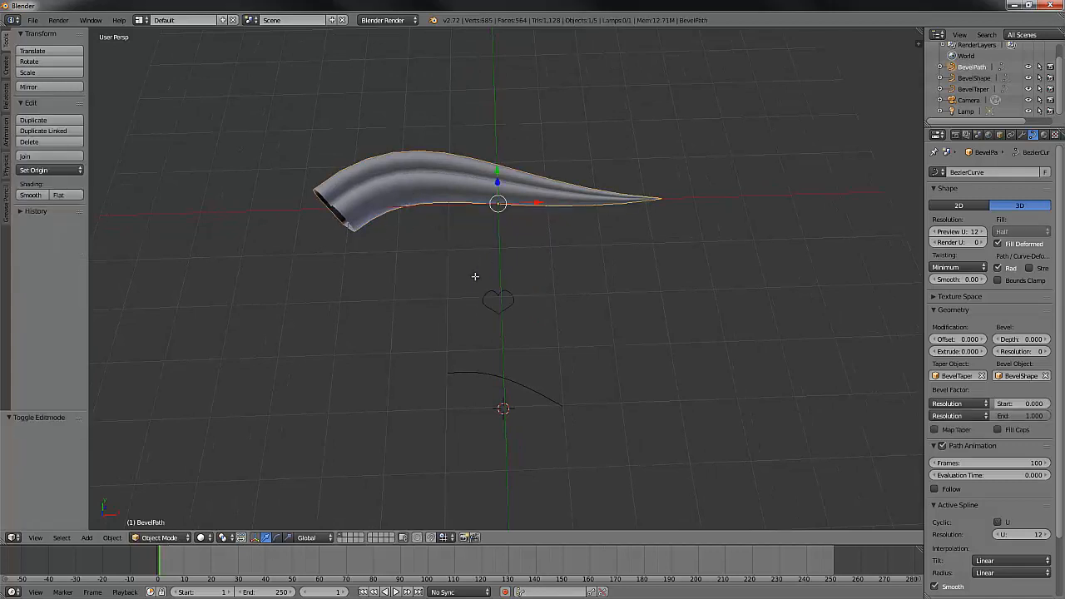
key("Tab")
right_click(332, 210)
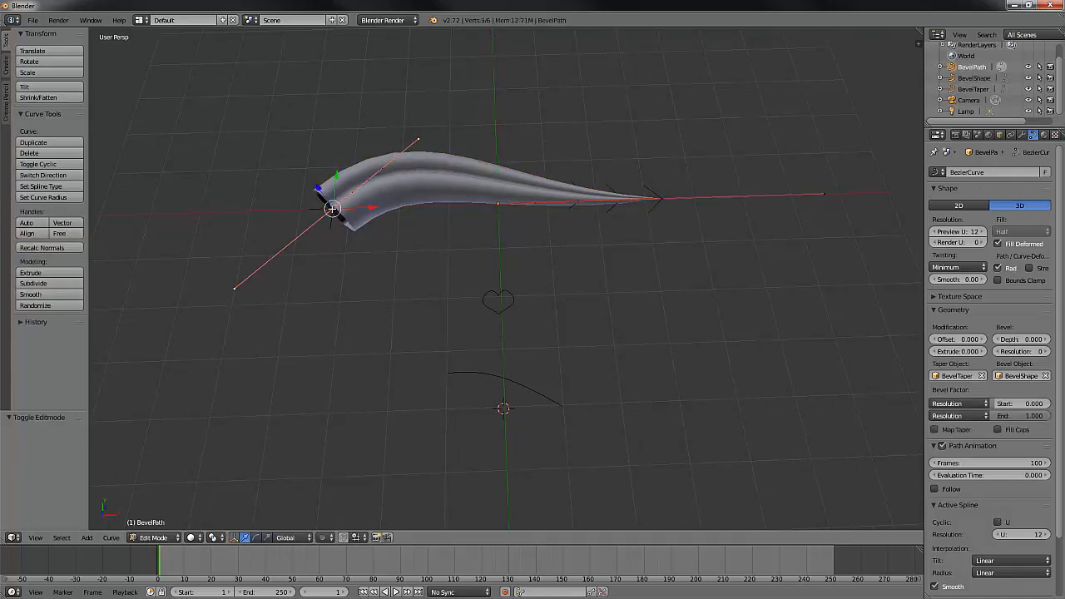
key("KP_7")
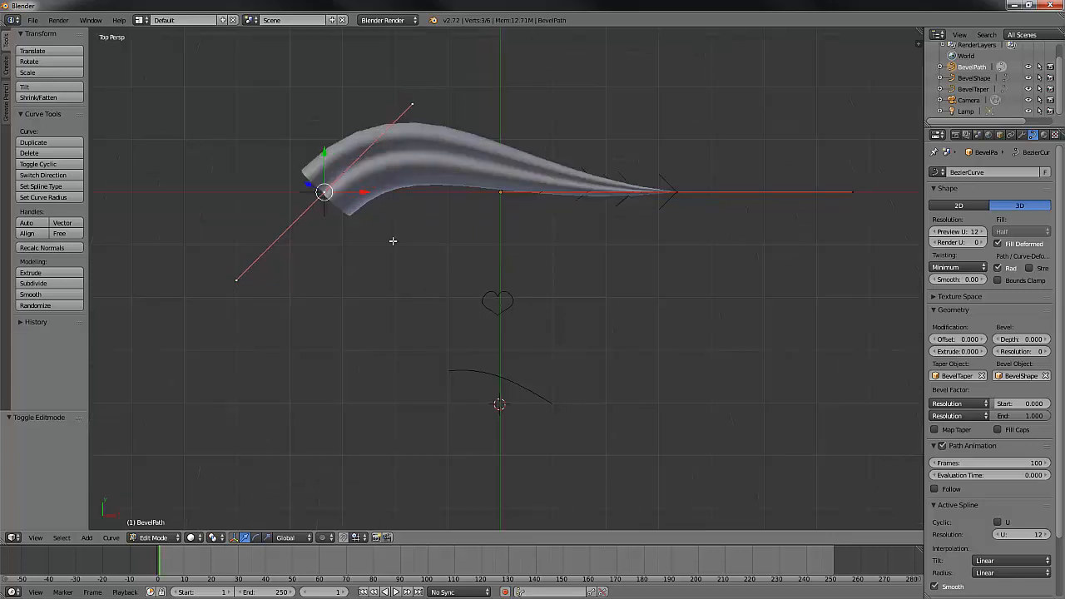
key("e")
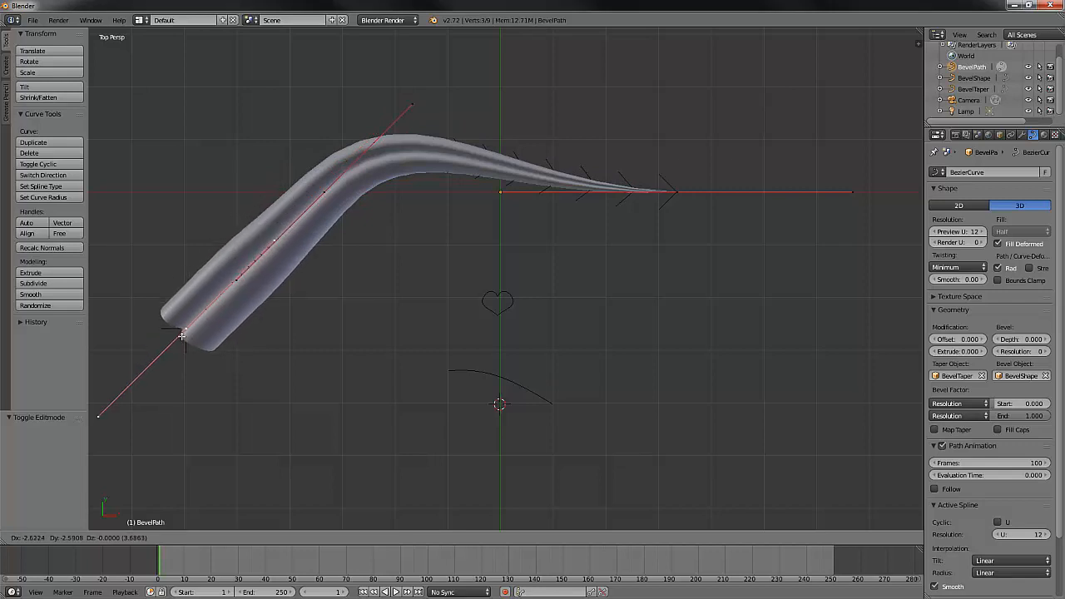
left_click(169, 307)
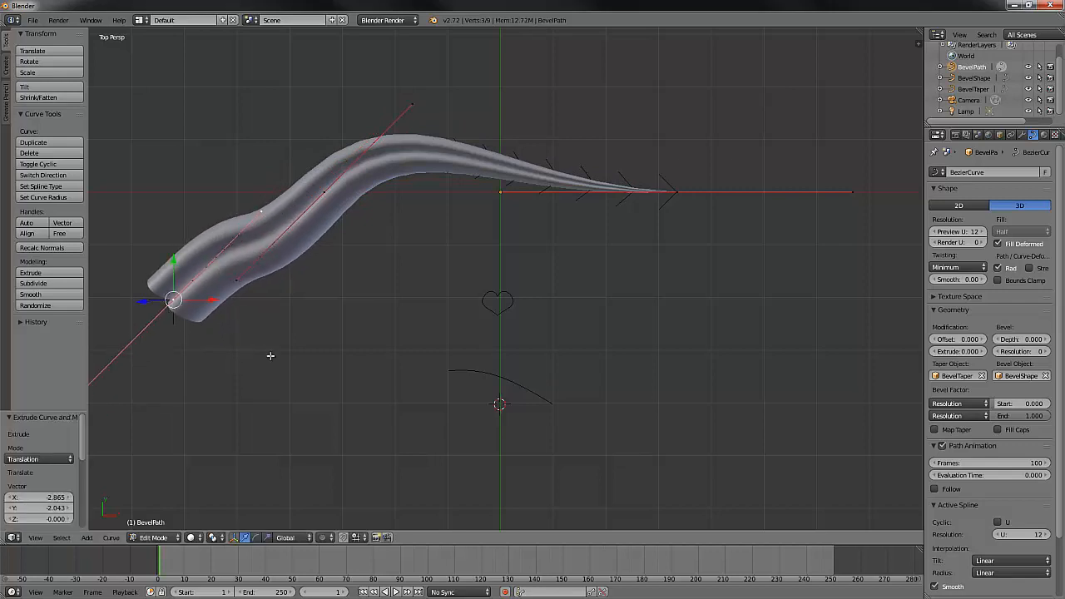
- Bend BevelPath's extruded section by moving the new end point's inner handle about 0.06 along X, -1.61 along Y and -0.38 along Z
middle_click_drag(333, 383, 475, 369, "shift")
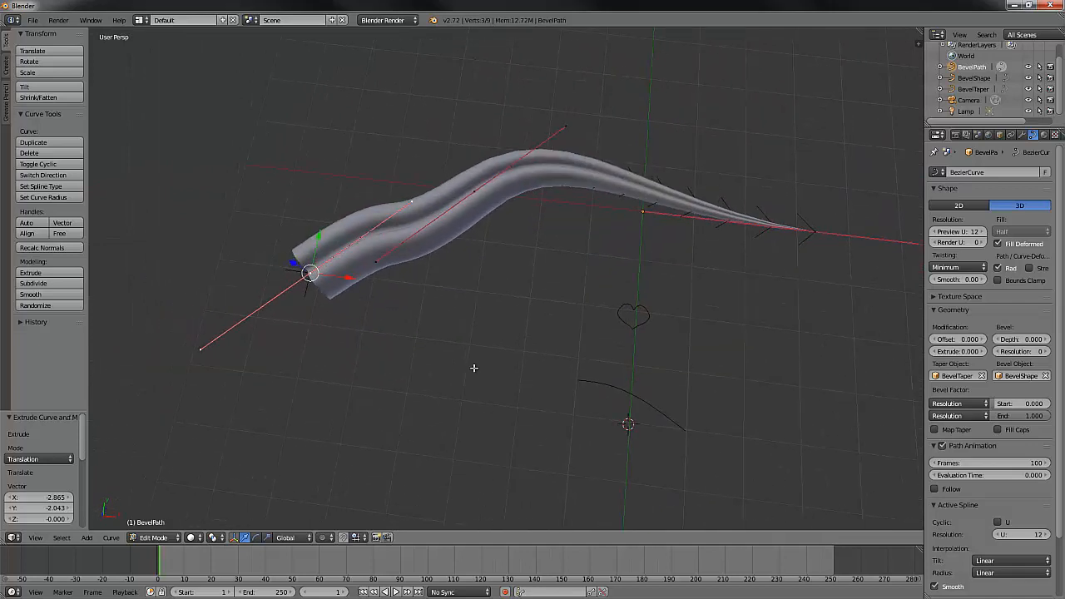
right_click(409, 200)
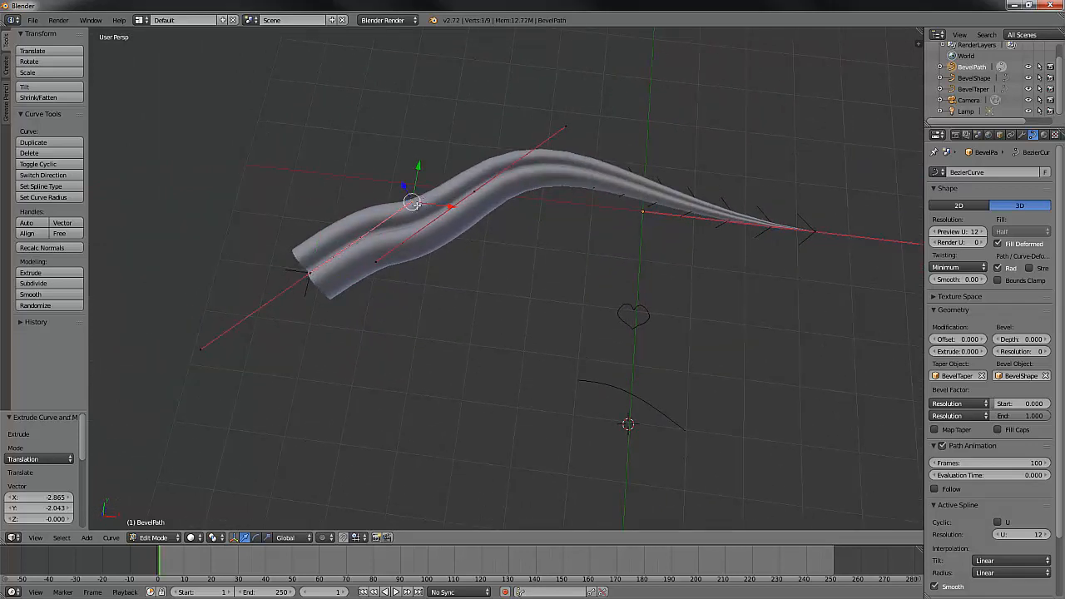
key("g")
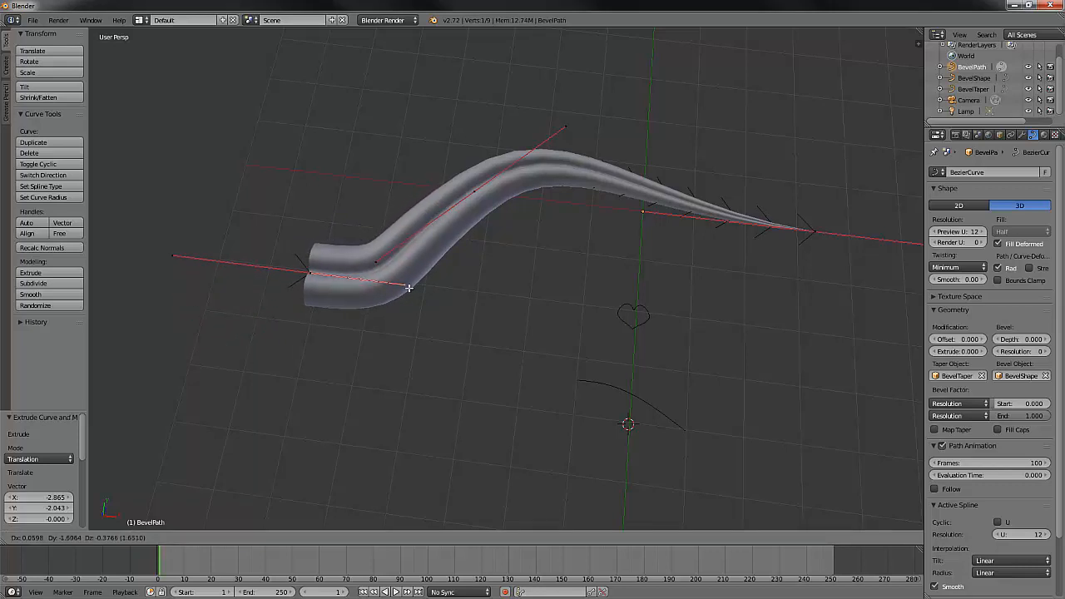
left_click(408, 286)
middle_click_drag(487, 340, 489, 262)
middle_click_drag(489, 252, 502, 330)
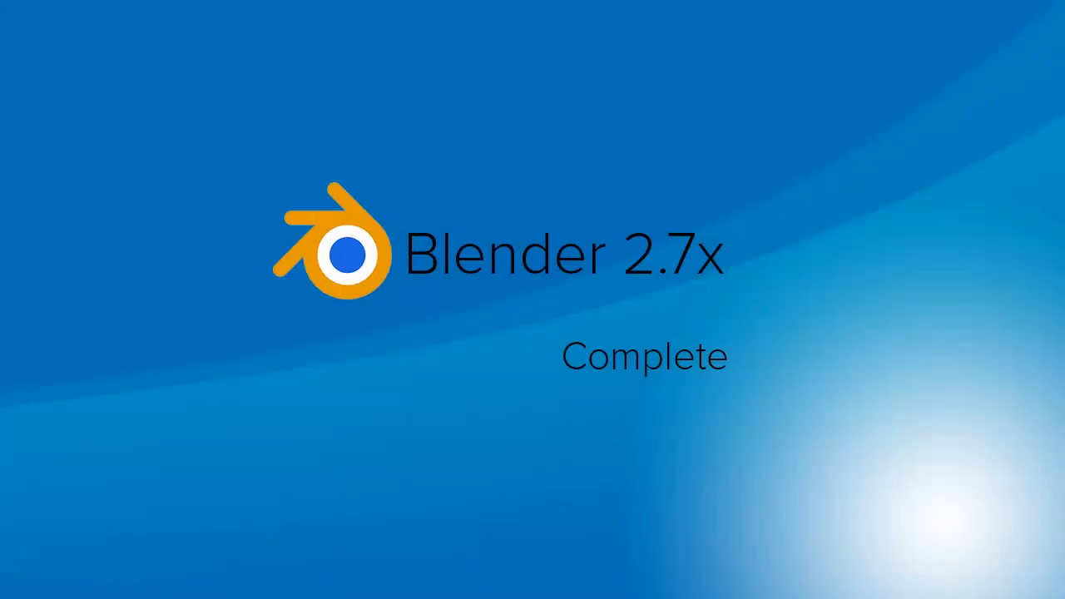